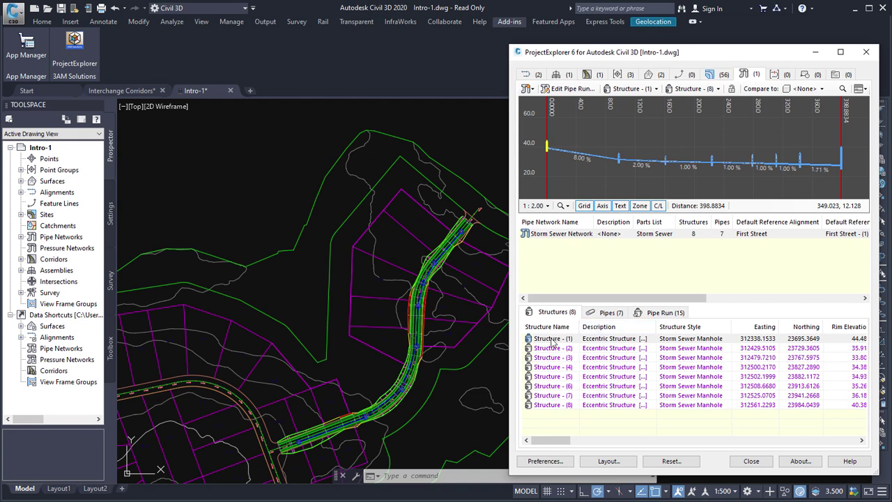
- Start a new object set from the Storm Sewer Network's structures list, named Object Set for Structure Table
click(557, 235)
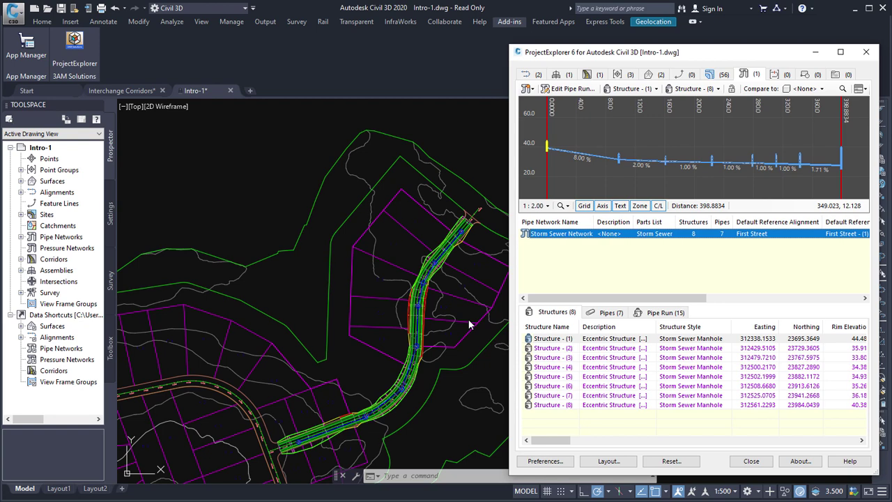
right_click(553, 237)
mouse_move(739, 240)
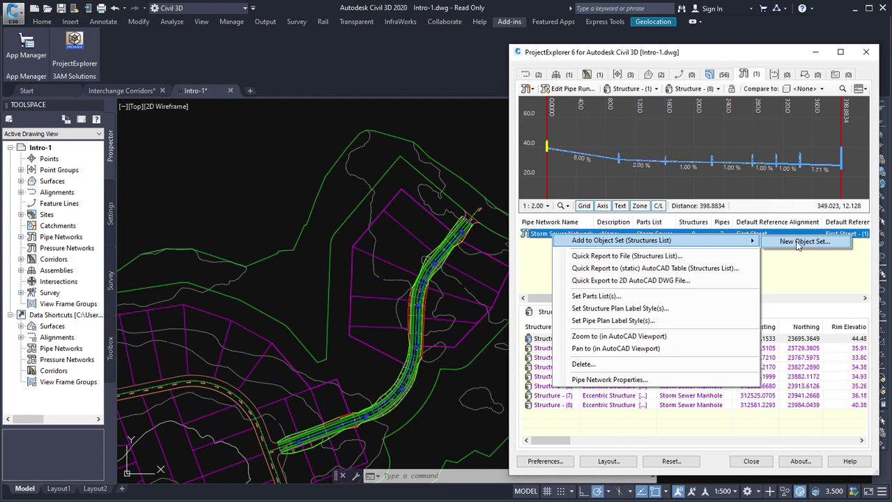
click(798, 242)
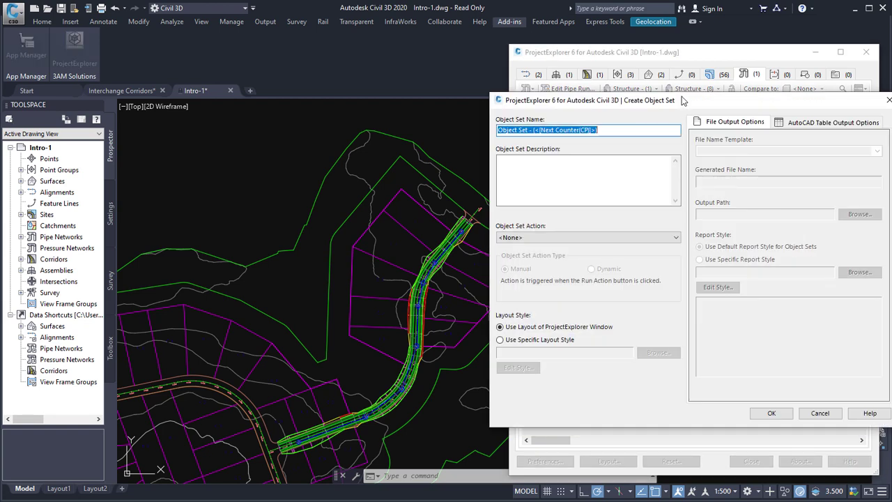
drag(686, 97, 602, 96)
click(451, 126)
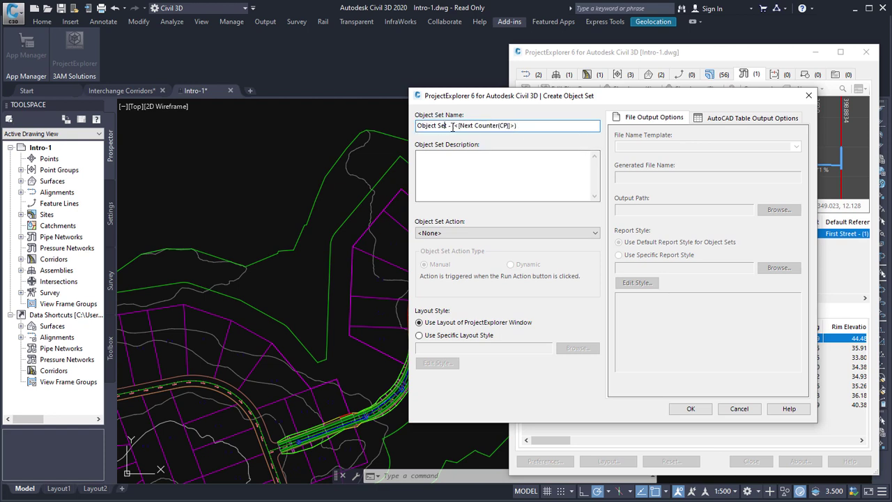
drag(451, 126, 604, 120)
text(f)
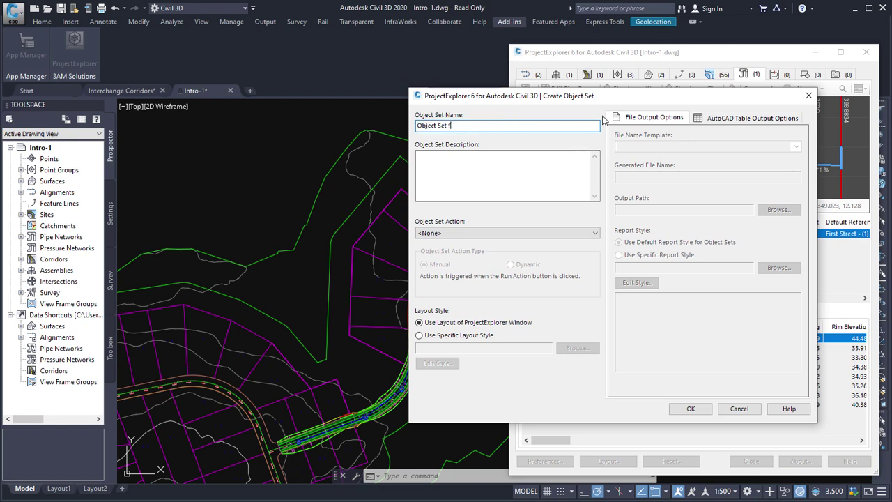
text(or Structure Table)
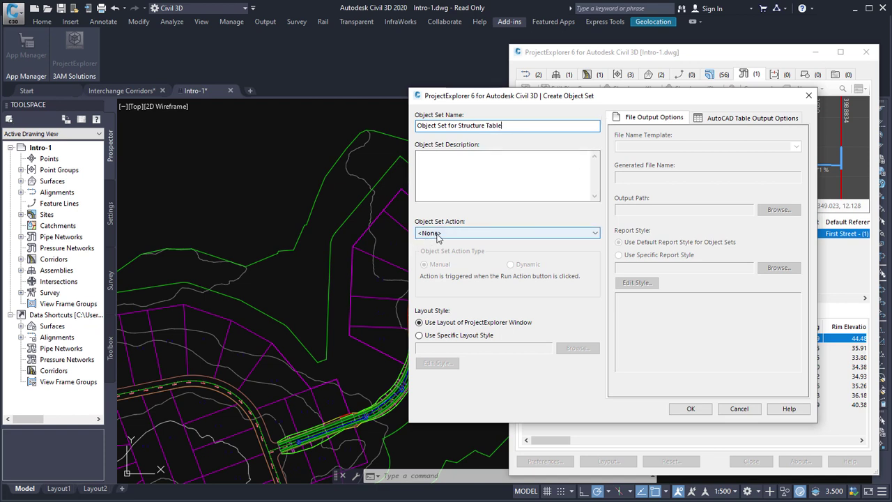
- Set the object set action to Export to AutoCAD Table(s) in MODEL Space with the Dynamic action type
click(437, 234)
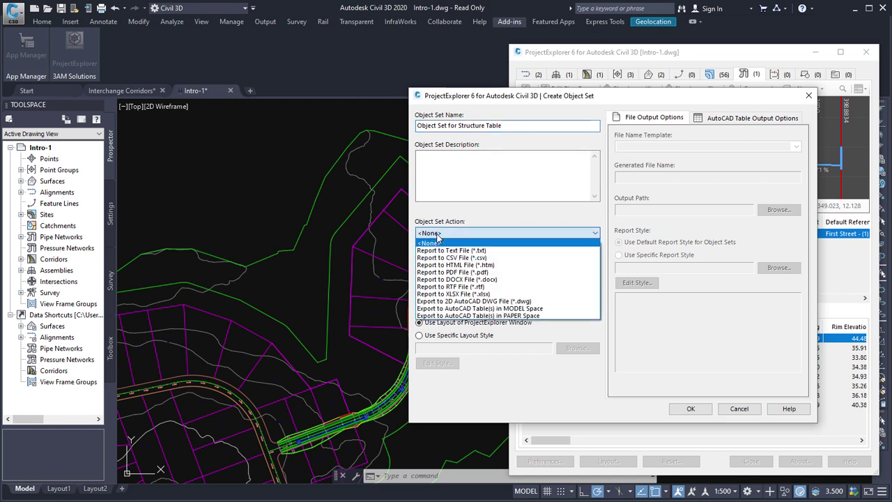
click(498, 311)
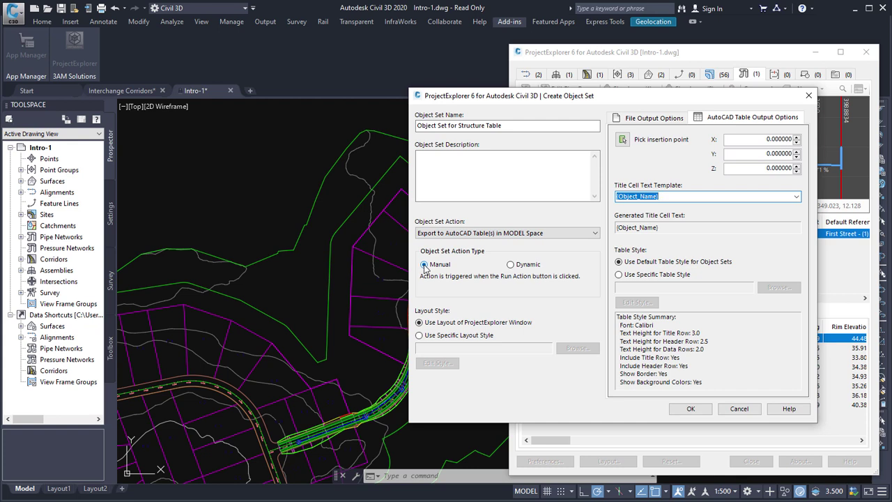
click(512, 266)
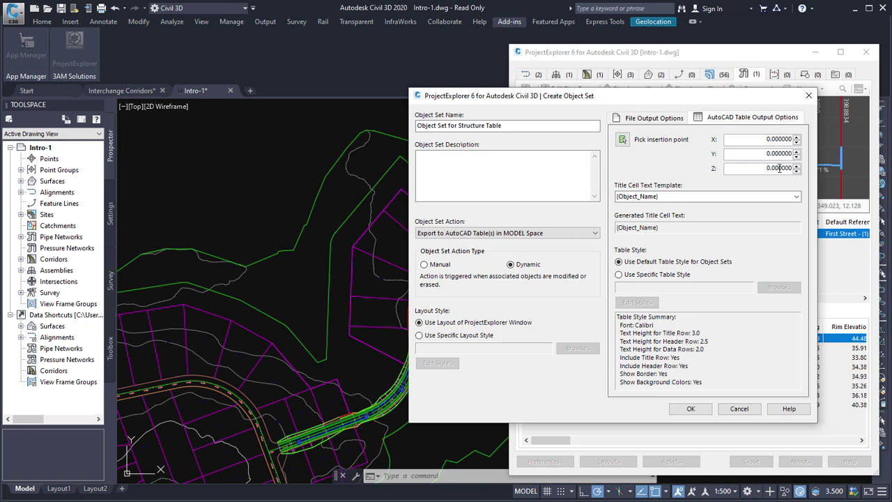
- Pick a table insertion point at about X 312122, Y 24069.9 in the empty area above the site and create the object set
click(622, 140)
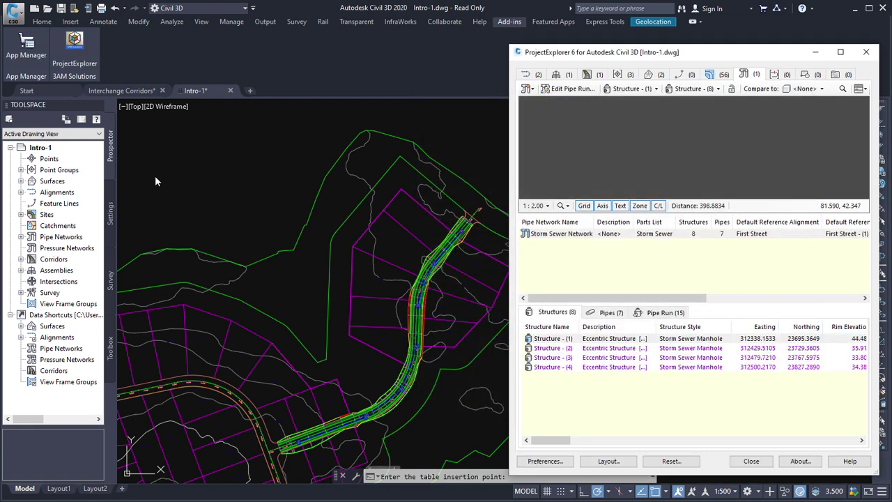
click(141, 168)
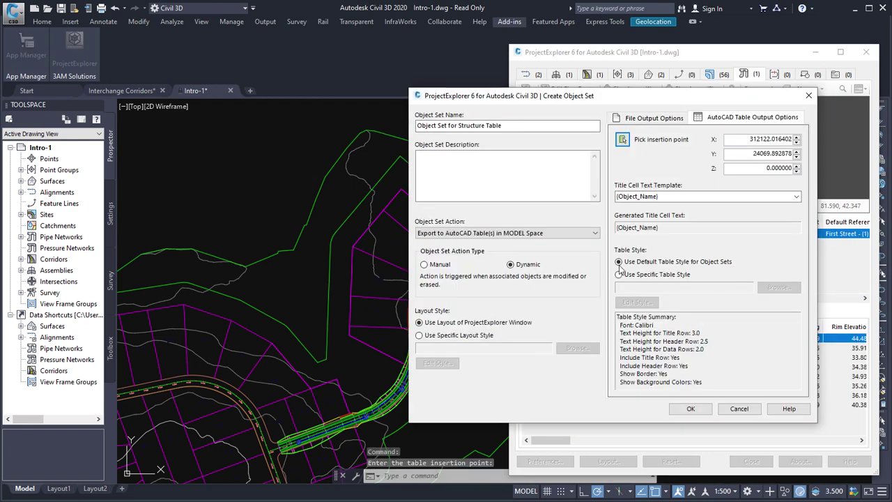
click(657, 196)
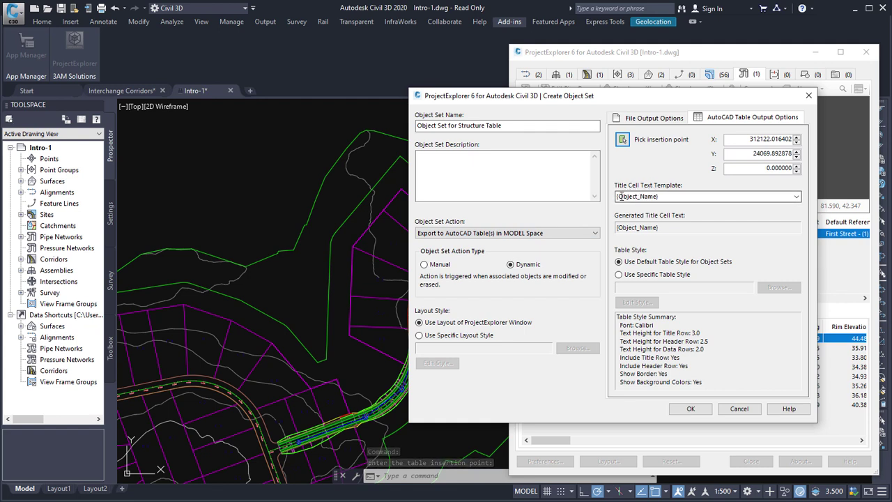
click(691, 409)
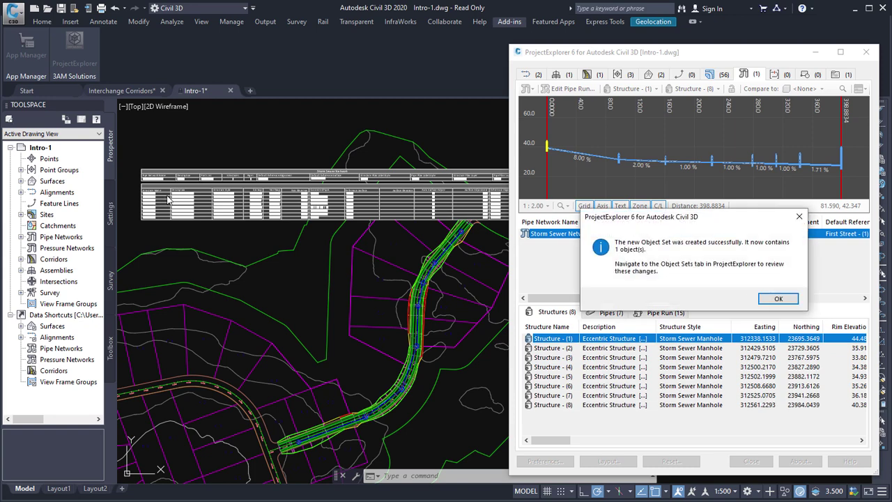
click(778, 298)
scroll(171, 184, up, 3)
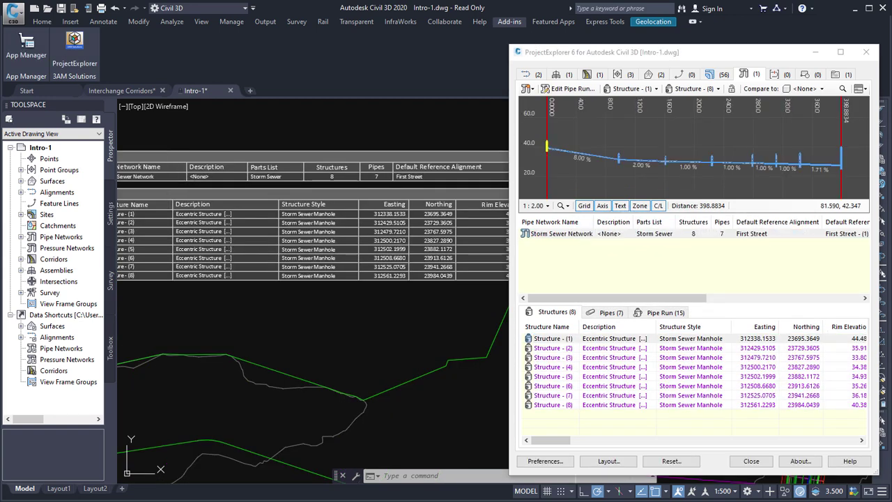
mouse_move(259, 234)
middle_down()
mouse_move(335, 251)
mouse_move(286, 252)
middle_up()
drag(551, 440, 526, 441)
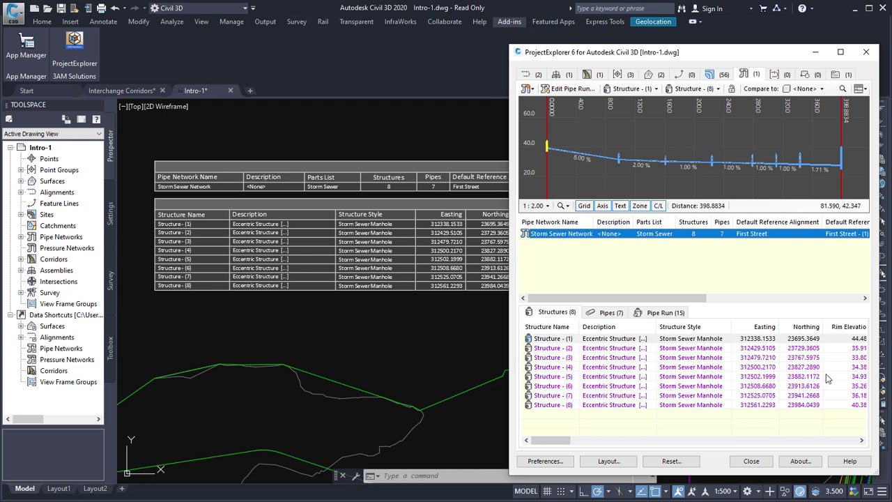
- In the object set, change the Storm Sewer Network's sub-object type to Pipes List
click(835, 75)
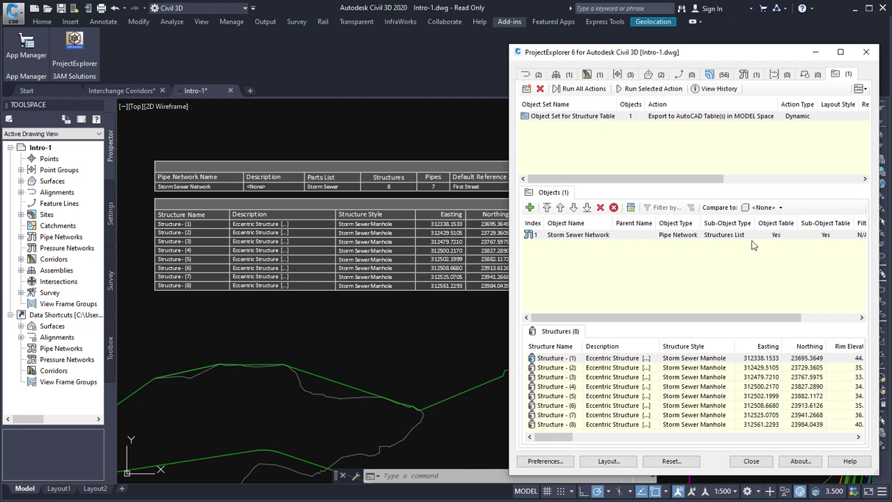
click(565, 237)
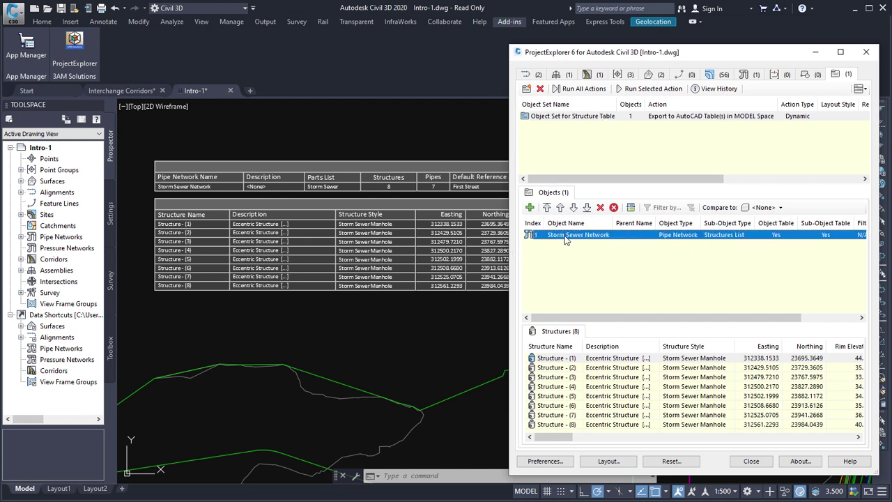
double_click(724, 237)
click(620, 265)
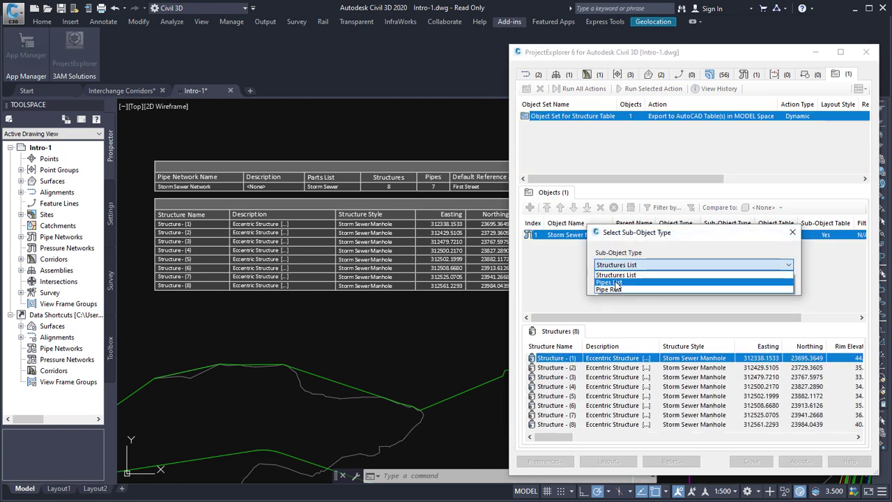
click(617, 282)
click(724, 279)
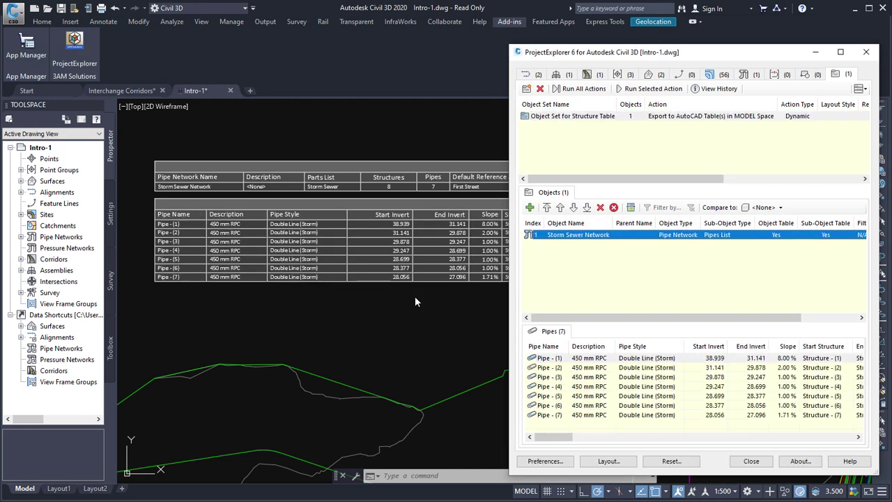
- Switch the Storm Sewer Network's sub-object type back to Structures List in the object set
double_click(720, 237)
click(612, 266)
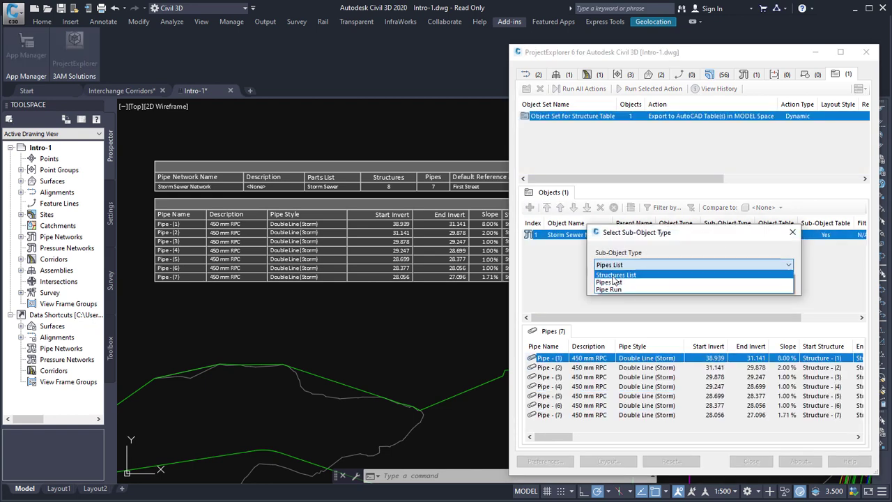
click(615, 277)
click(722, 282)
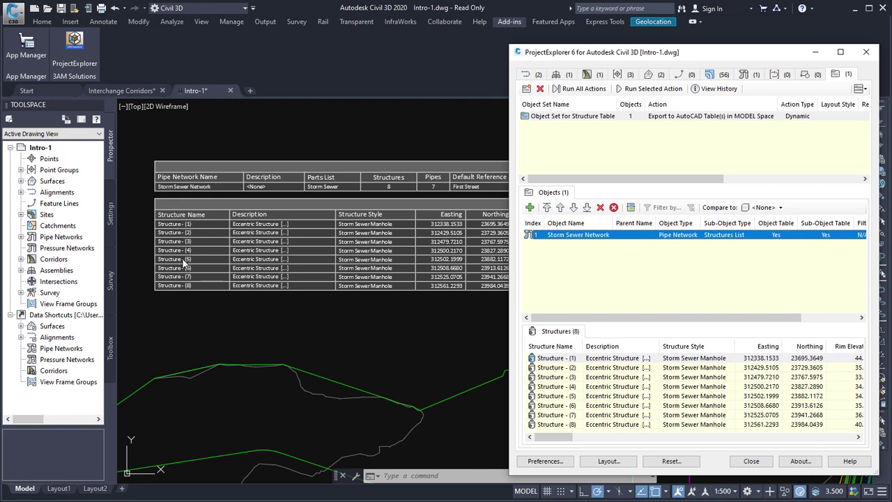
- Turn off the object table output for the Storm Sewer Network item, keeping the sub-object table enabled
double_click(780, 235)
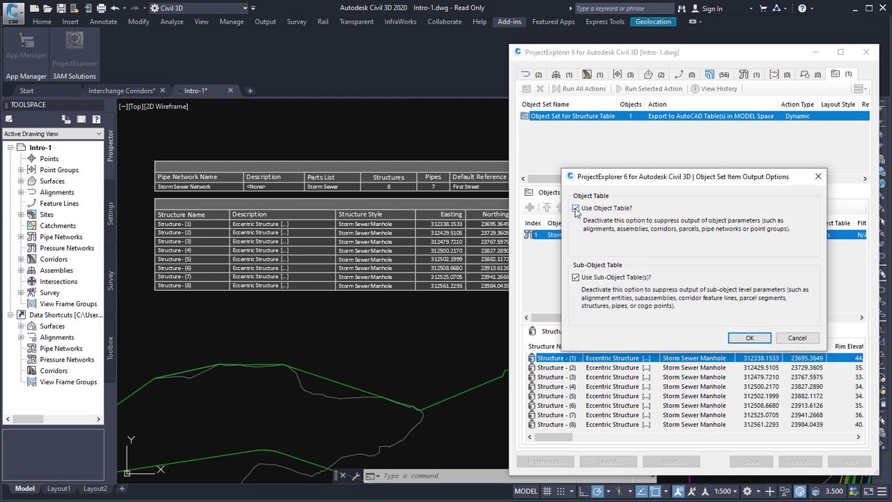
click(576, 208)
click(747, 338)
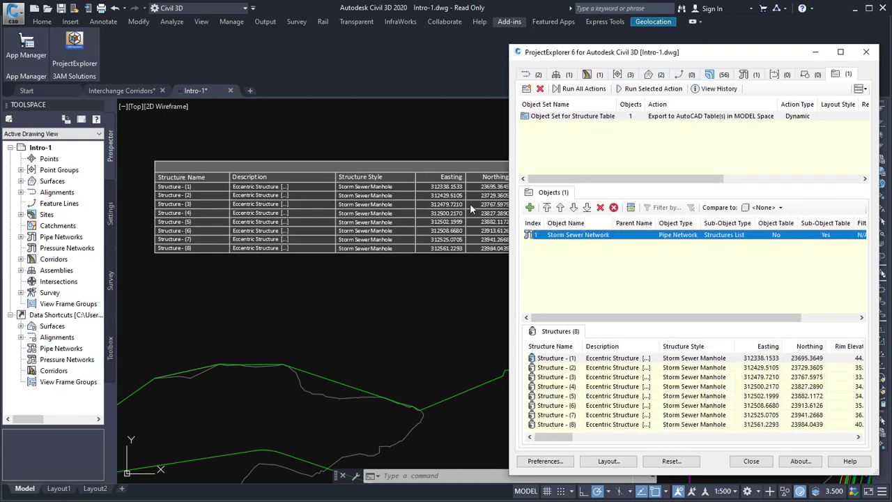
- Rename Structure - (1) in the Storm Sewer Network's structures list to a person's first name
click(750, 75)
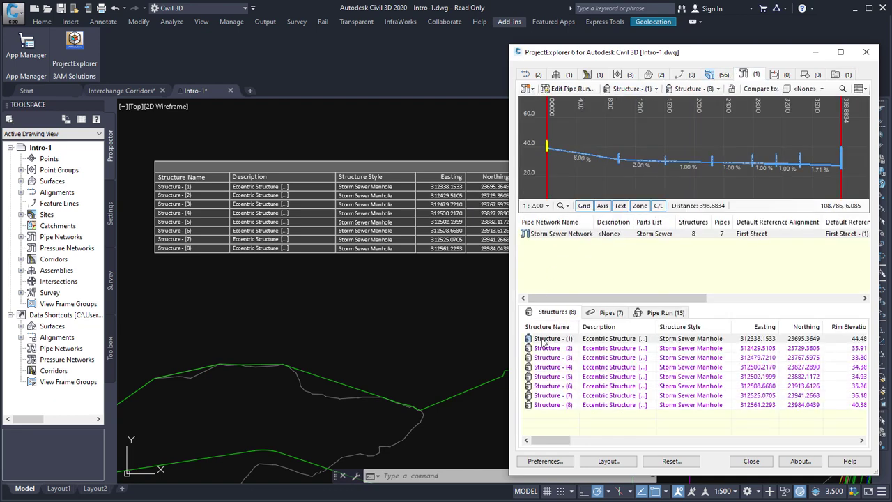
double_click(547, 338)
text(Bruce)
key(Return)
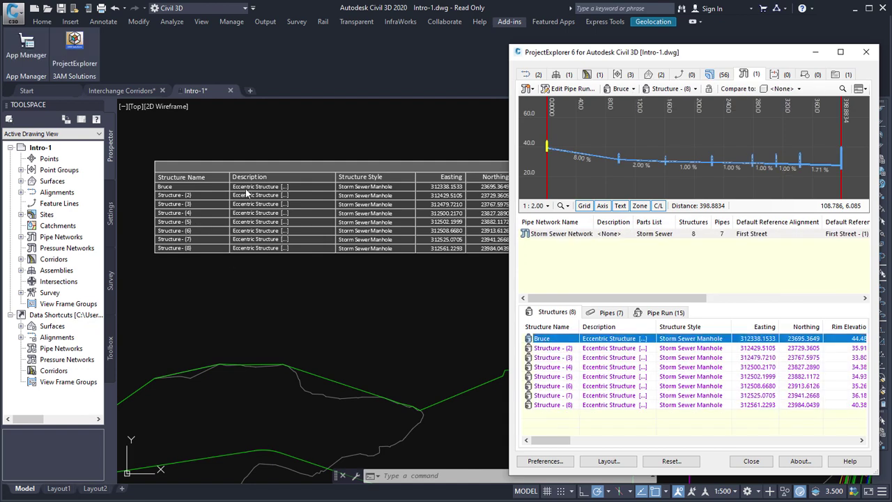
- Select the renamed structure in the drawing and move it away from the road to about Easting 312127.5, Northing 23922.3
scroll(303, 338, down, 5)
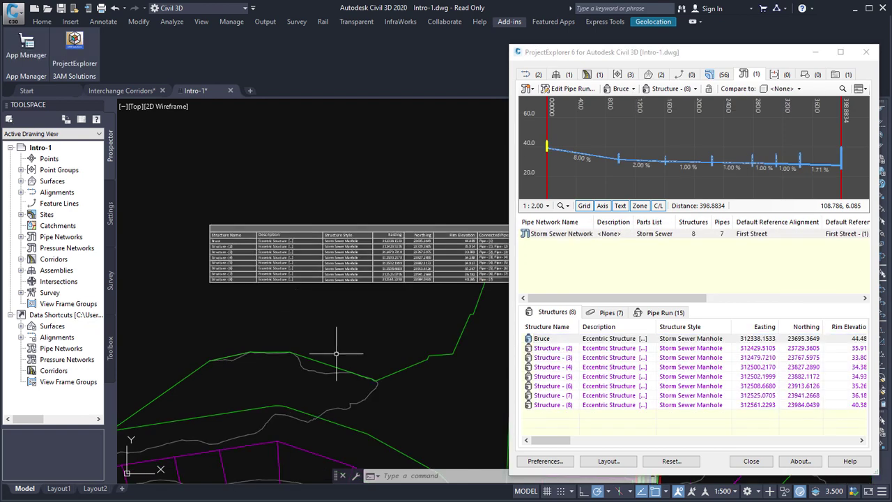
right_click(563, 339)
click(595, 414)
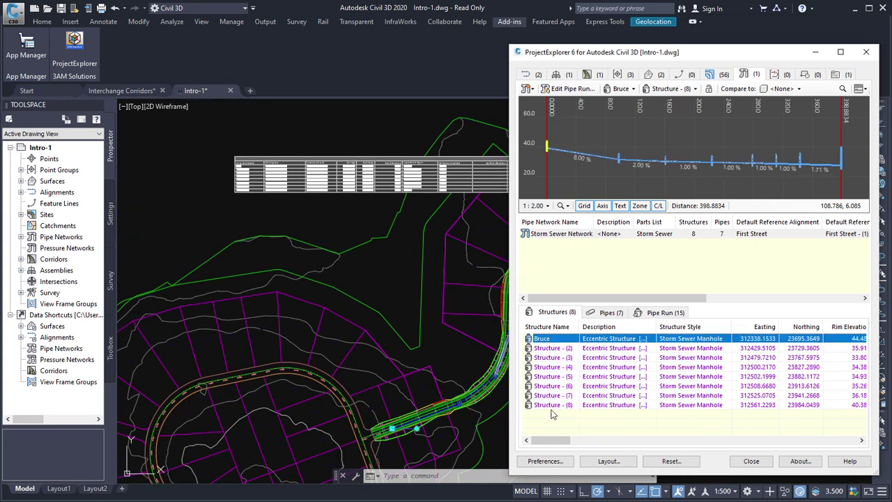
click(391, 428)
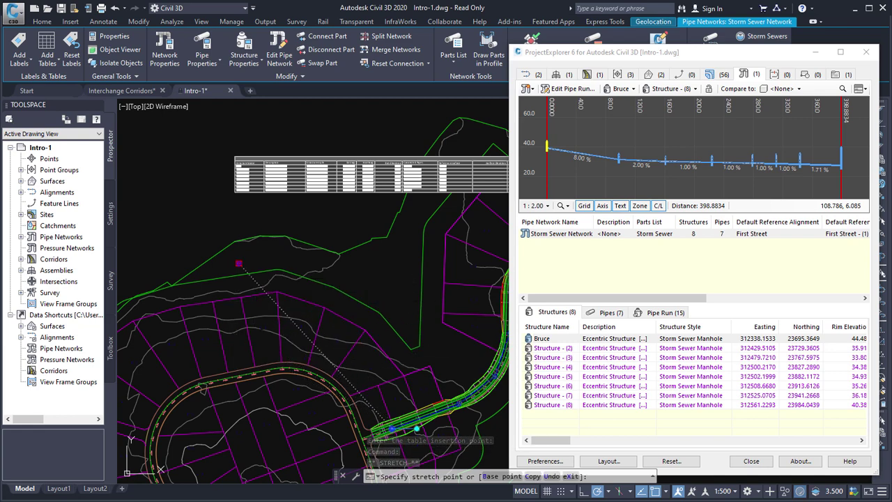
click(238, 262)
- Examine the moved structure's coordinates in the drawing table and review the table and pipe network in plan
scroll(254, 171, up, 8)
scroll(363, 237, down, 4)
scroll(376, 222, down, 3)
scroll(377, 254, up, 3)
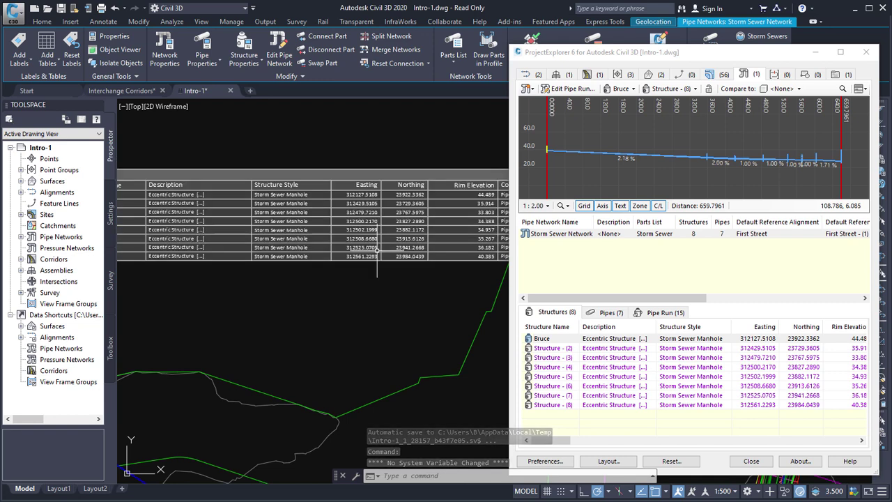
scroll(377, 254, down, 2)
scroll(385, 209, up, 5)
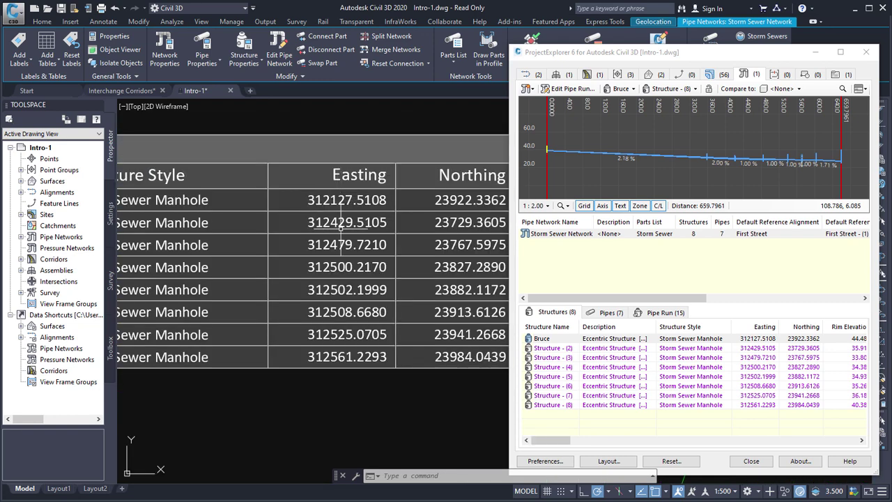
scroll(307, 255, down, 7)
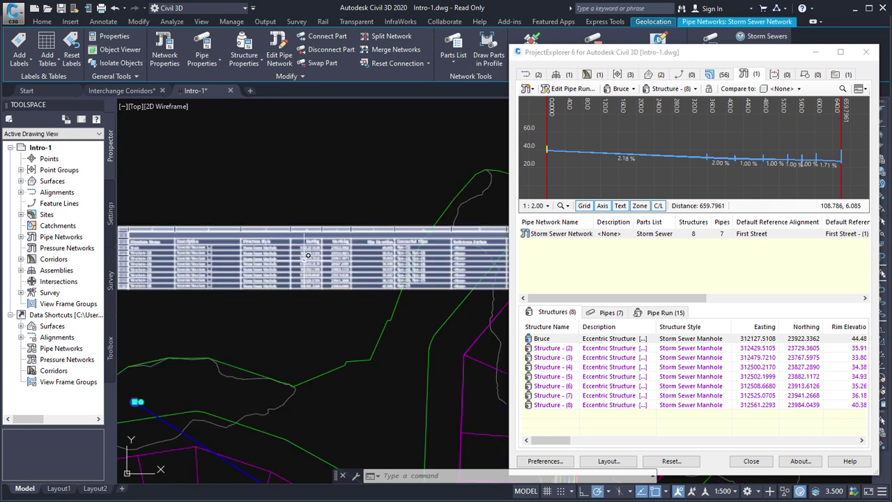
scroll(307, 255, down, 3)
scroll(281, 255, up, 2)
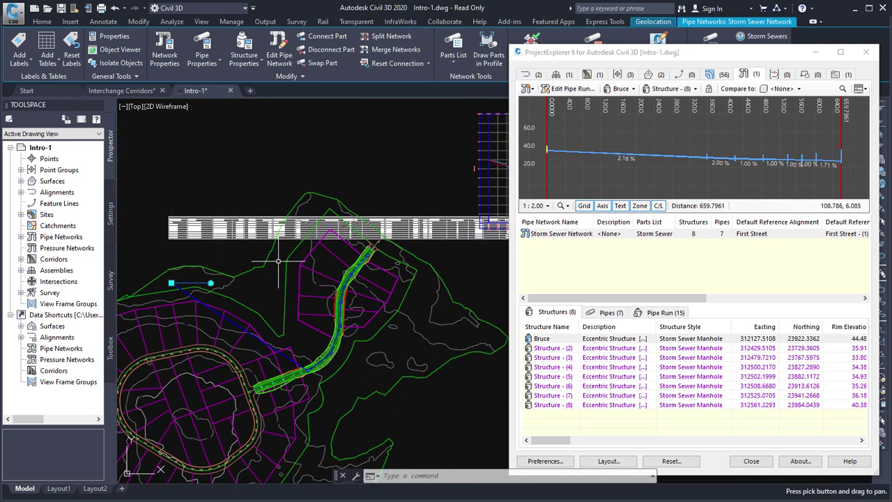
middle_drag(213, 253, 265, 267)
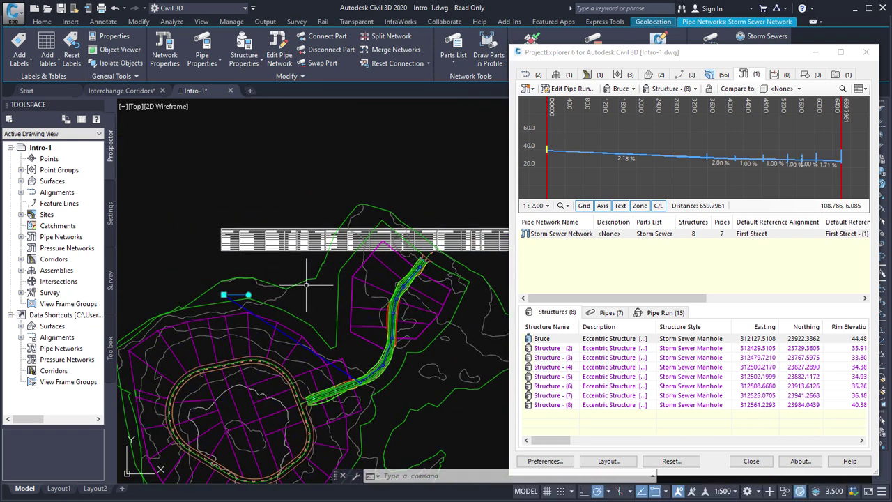
scroll(266, 267, up, 5)
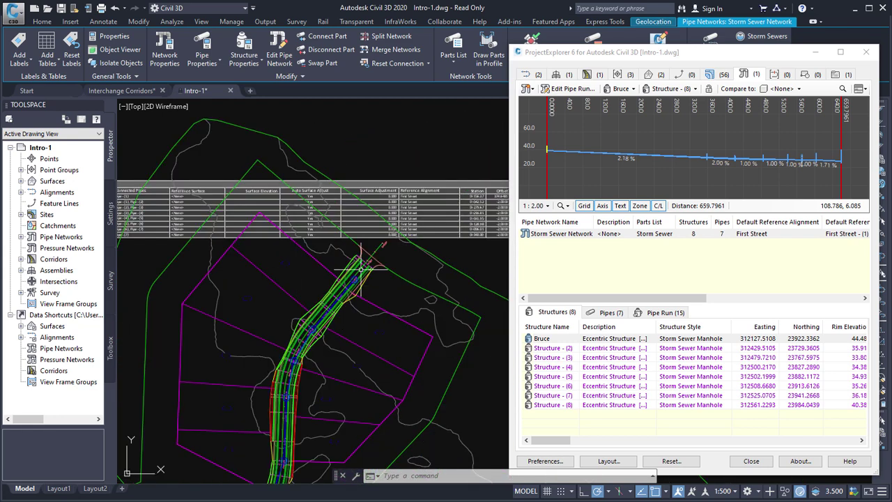
middle_drag(401, 267, 225, 272)
middle_drag(402, 270, 379, 275)
scroll(149, 279, down, 6)
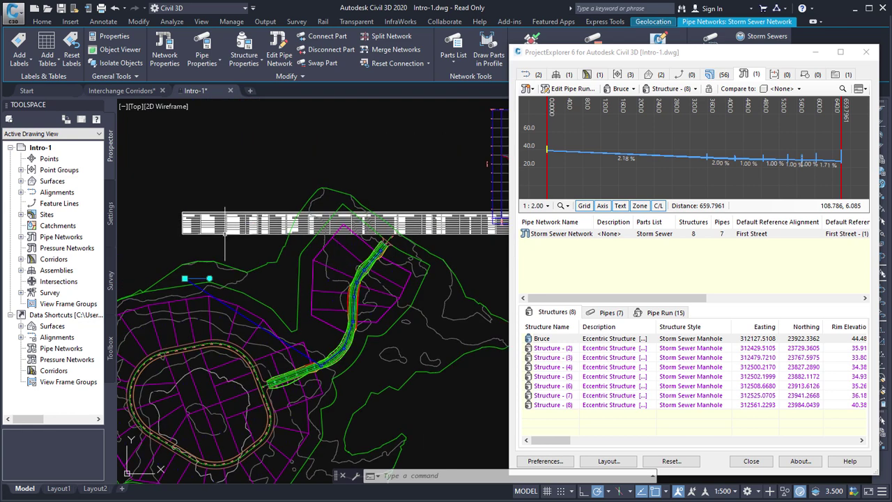
- Switch the structure table's object set from the window layout to a specific layout style and open that style for editing
scroll(216, 230, up, 4)
middle_drag(238, 249, 300, 227)
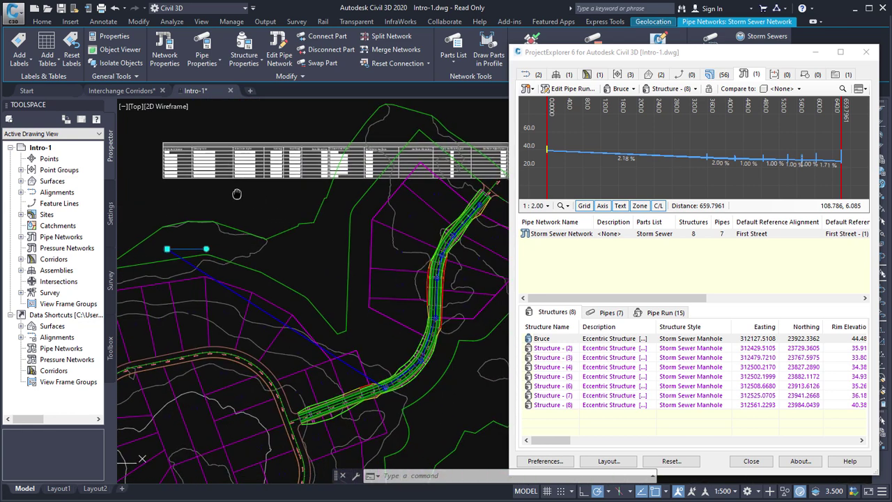
click(839, 75)
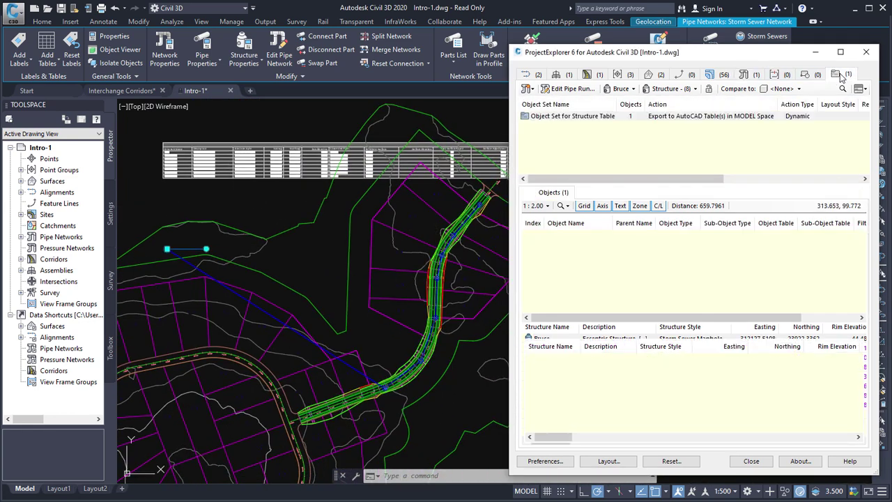
double_click(569, 117)
drag(609, 103, 484, 105)
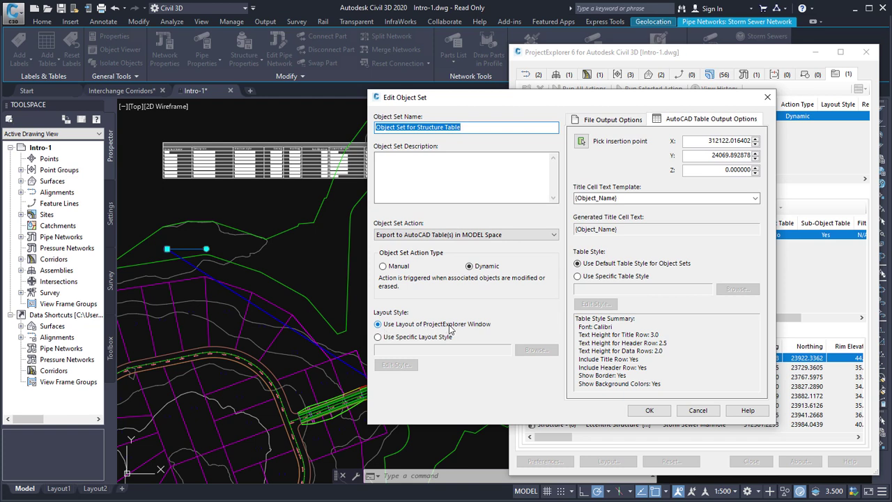
click(377, 338)
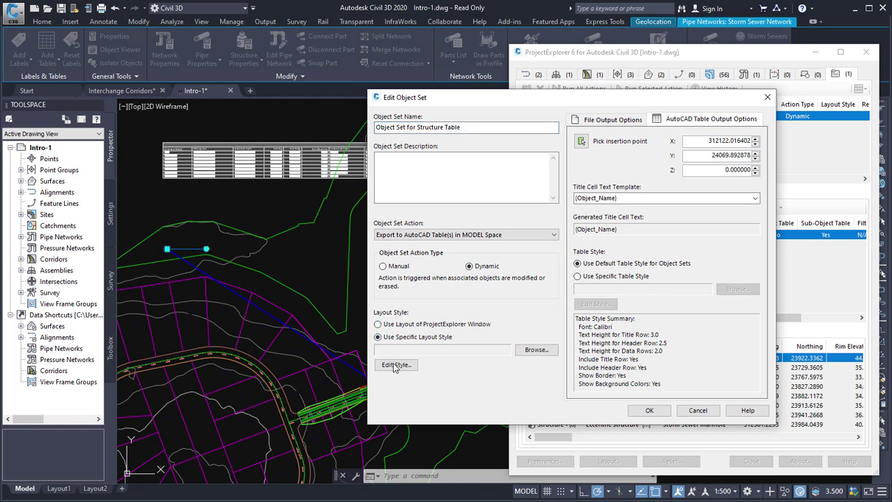
click(395, 365)
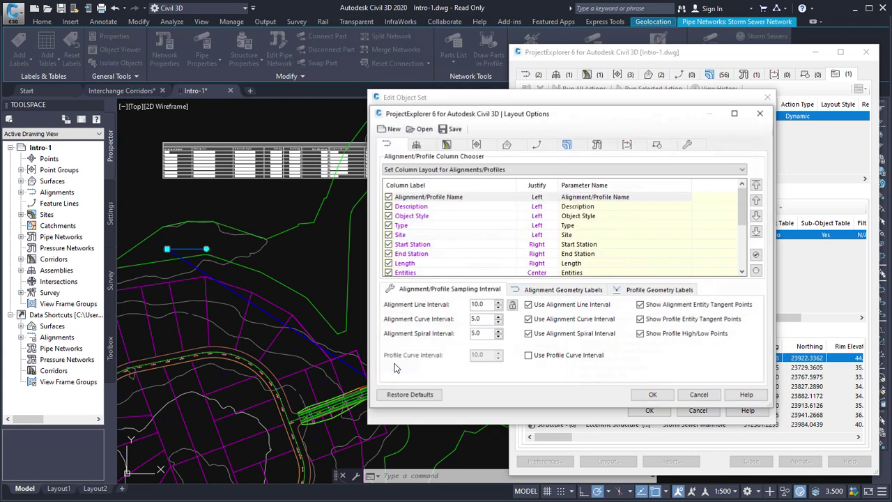
- Reduce the structures column layout to Structure Name, Easting, Northing, Rim Elevation, Reference Surface, Surface Elevation, Reference Alignment, Station and Offset
click(599, 145)
click(494, 170)
click(462, 188)
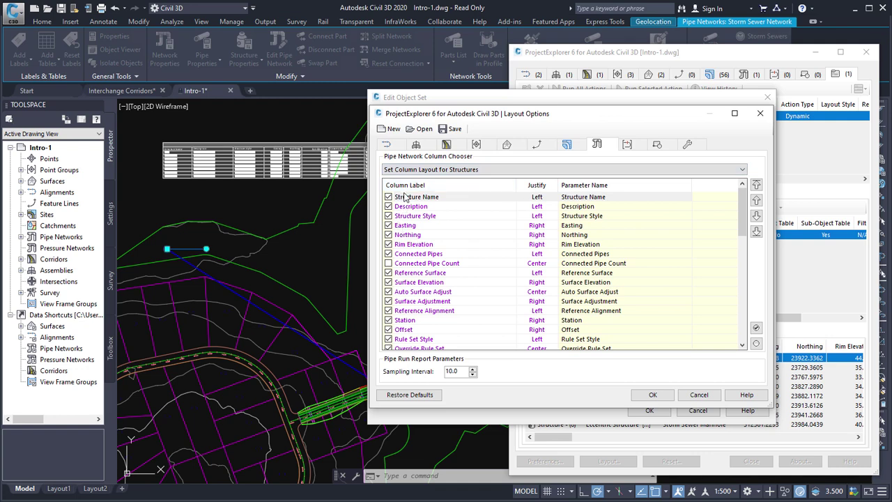
click(756, 344)
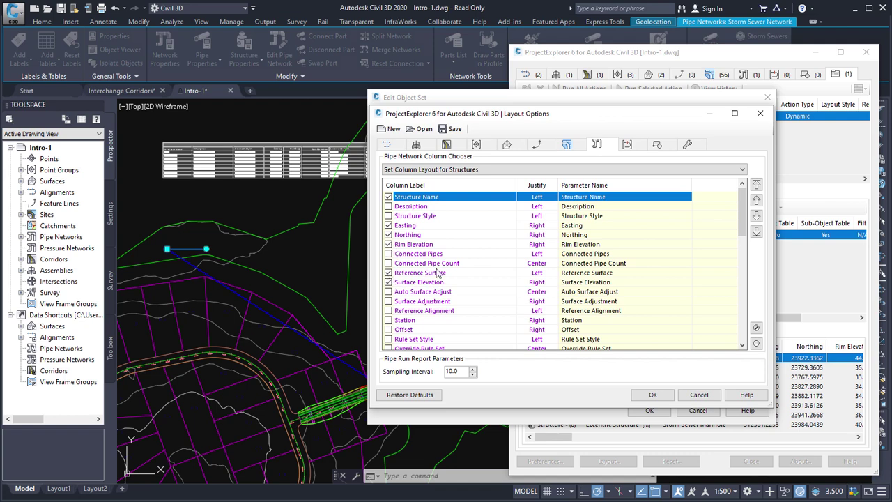
scroll(443, 311, down, 1)
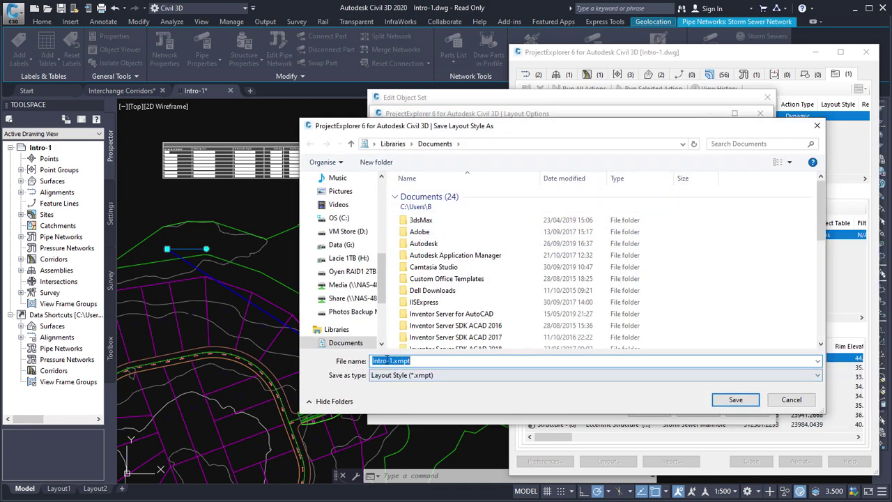
- Save the layout style as Intro-1-StructuresTable.xmpt and apply it to the object set
click(388, 360)
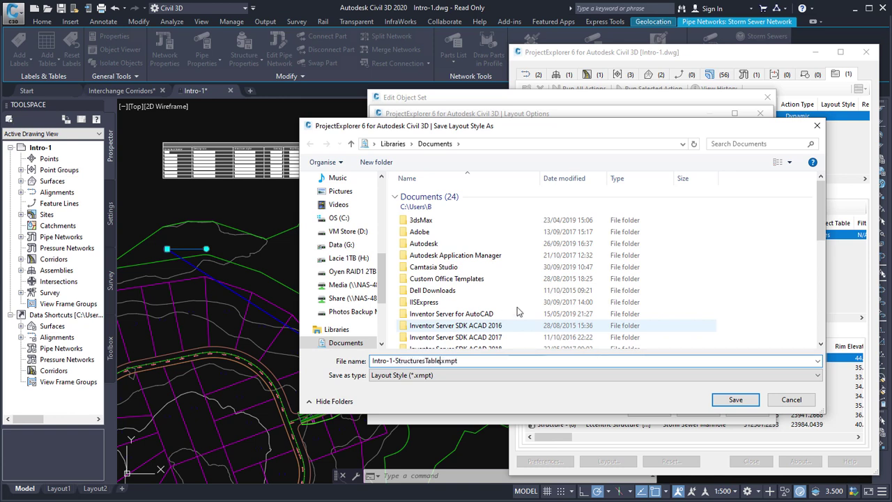
click(737, 399)
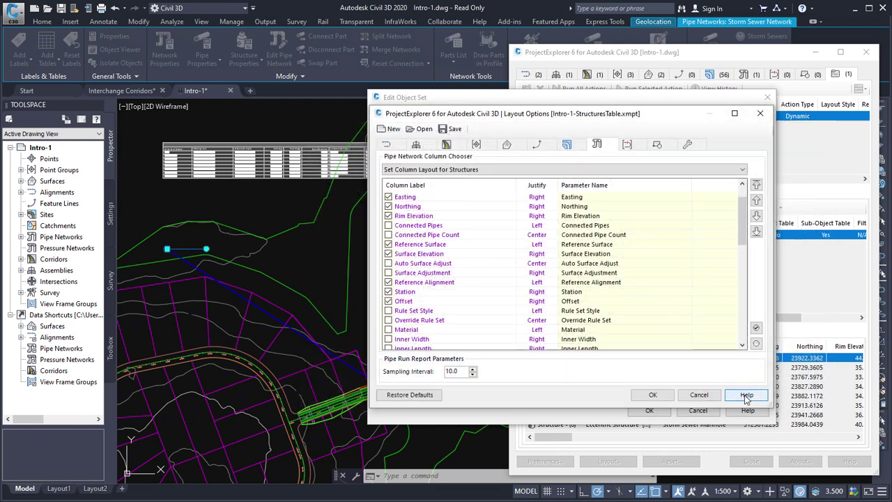
click(653, 395)
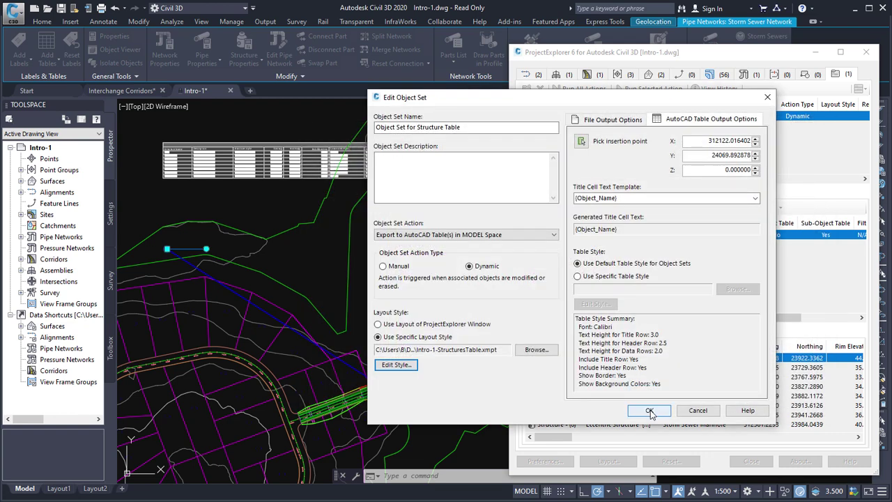
click(649, 410)
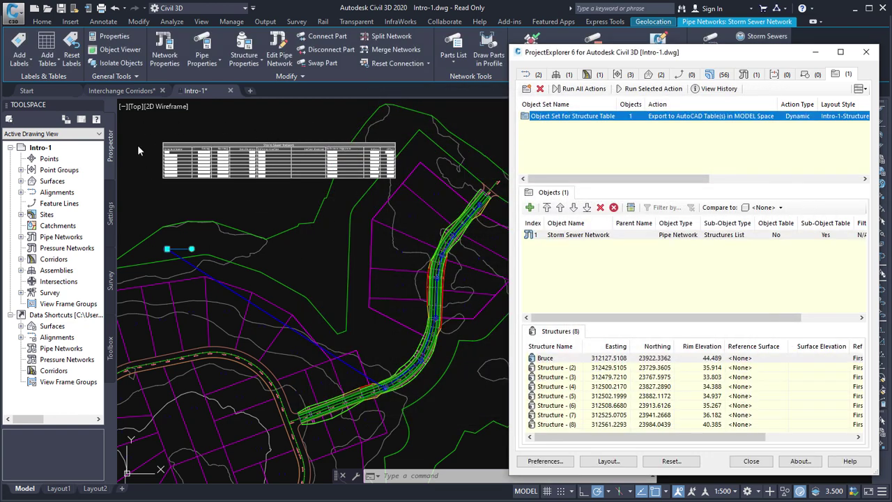
- Close the Toolspace and narrow the ProjectExplorer window so the full structure table fits in the drawing area
scroll(286, 202, up, 3)
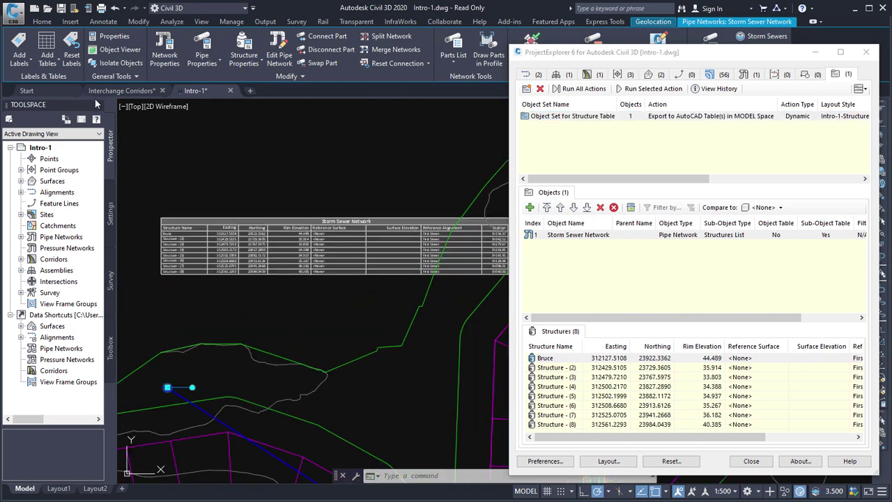
click(98, 106)
scroll(253, 167, up, 2)
scroll(199, 225, down, 2)
right_click(184, 249)
click(211, 370)
mouse_move(209, 241)
mouse_down()
mouse_move(211, 230)
mouse_move(213, 265)
mouse_move(297, 232)
mouse_move(576, 237)
mouse_move(554, 236)
mouse_up()
right_click(217, 262)
click(240, 287)
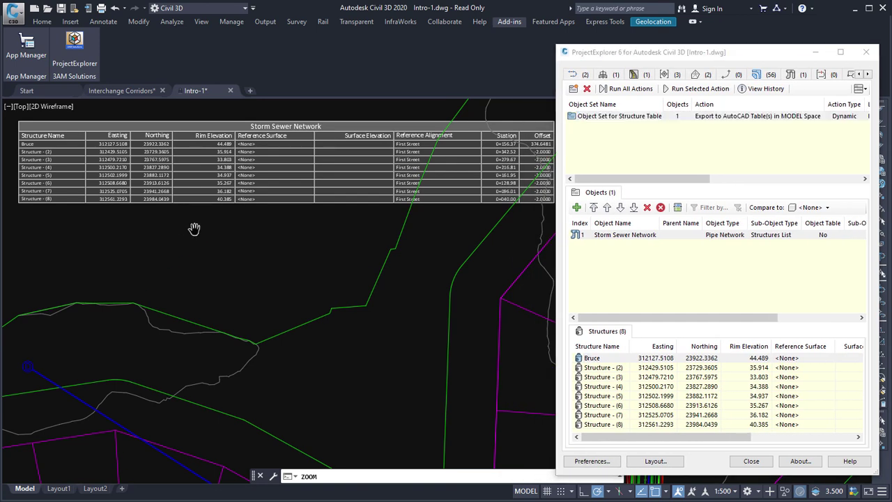
- Set the reference surface of all eight Storm Sewer Network structures to First Street - (1)
click(795, 75)
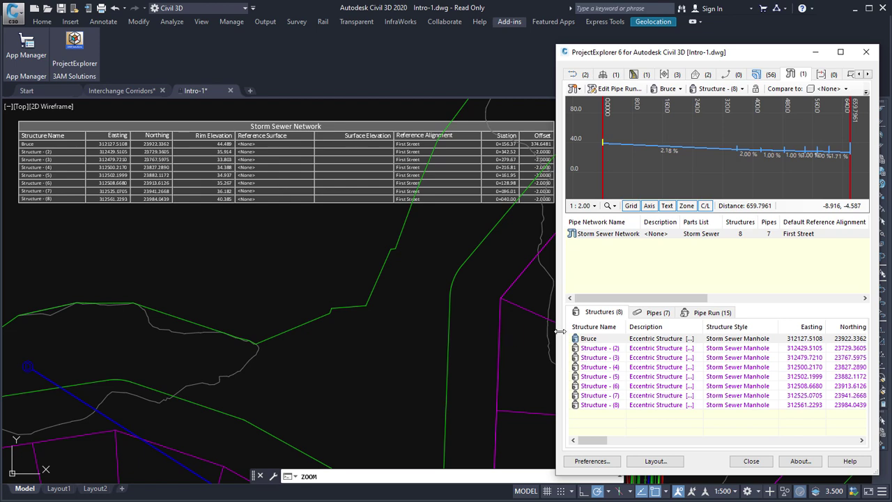
click(604, 339)
shift+click(603, 405)
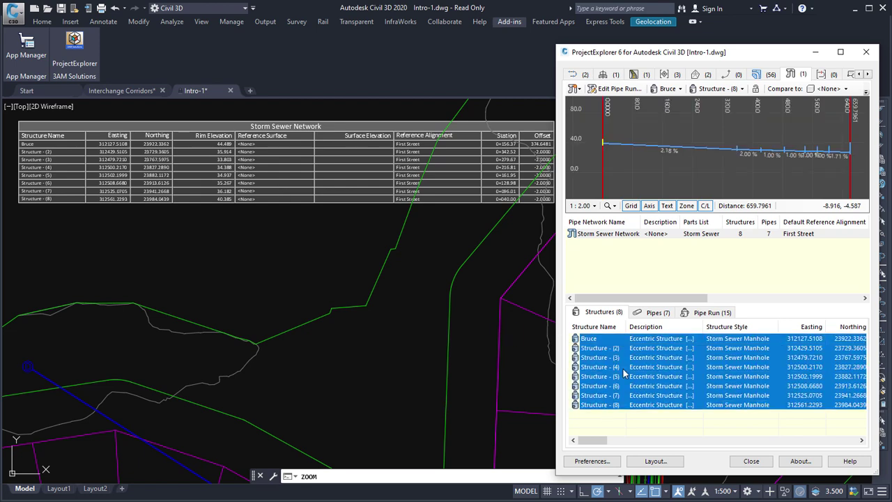
right_click(623, 405)
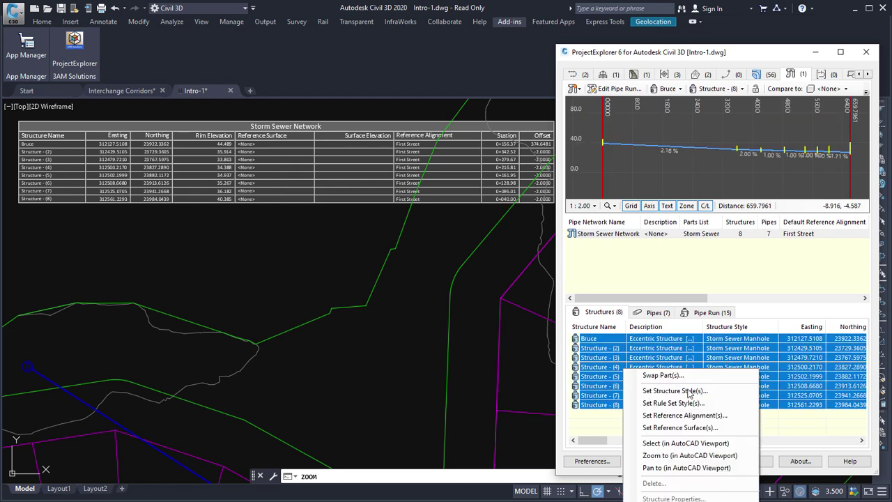
click(691, 427)
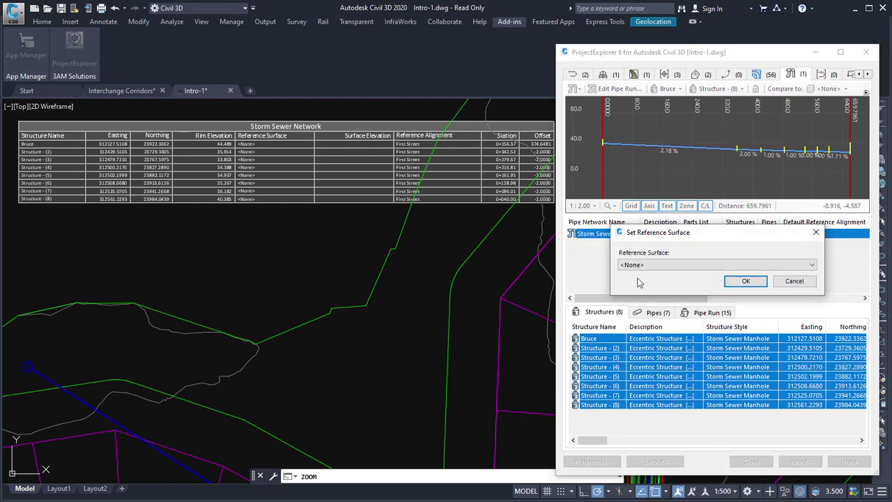
click(638, 266)
click(641, 289)
click(752, 284)
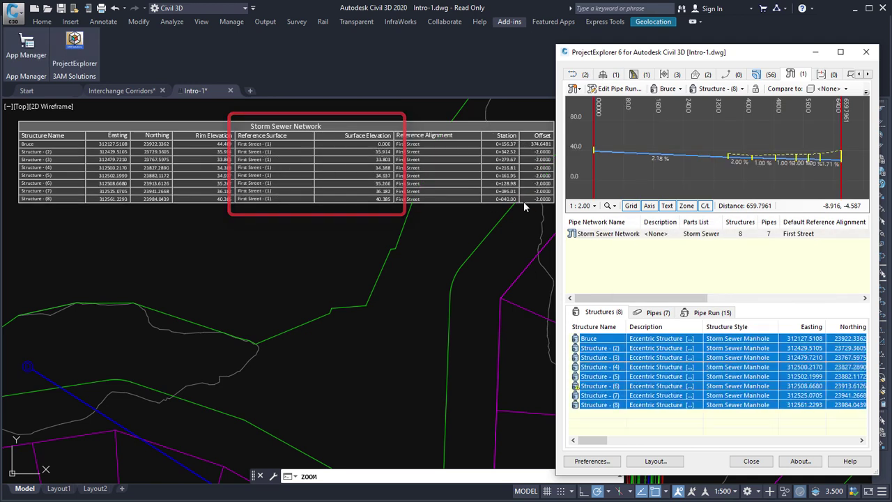
- Set the reference alignment of all eight structures to Second Street
right_click(647, 368)
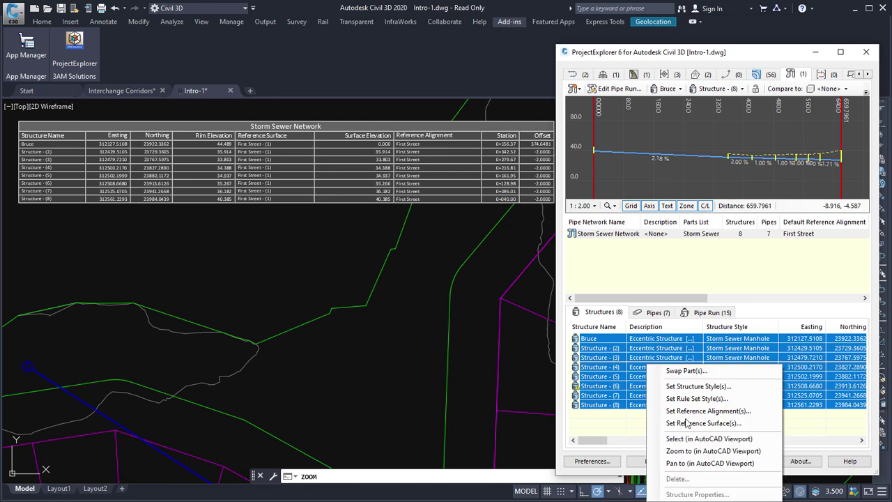
click(709, 411)
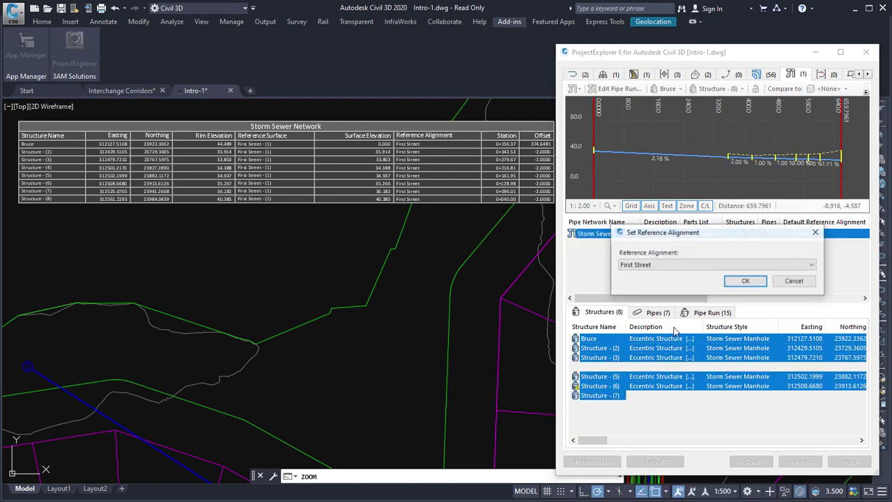
click(675, 265)
click(679, 287)
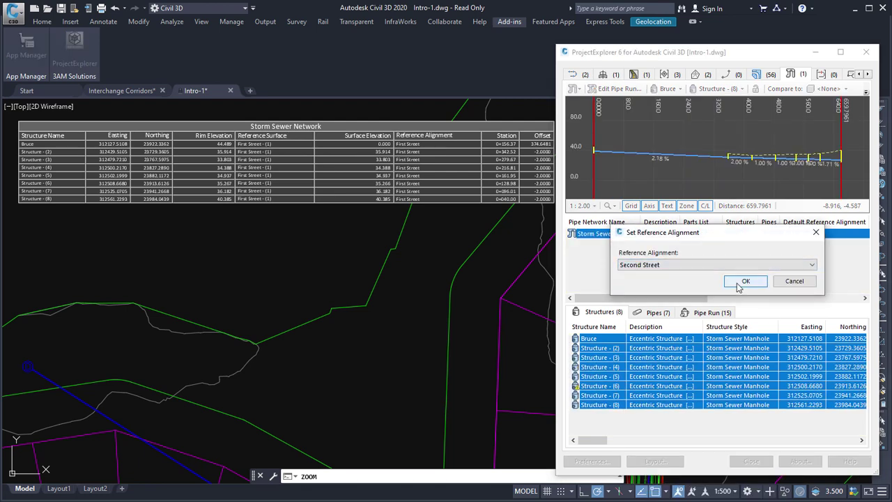
click(744, 284)
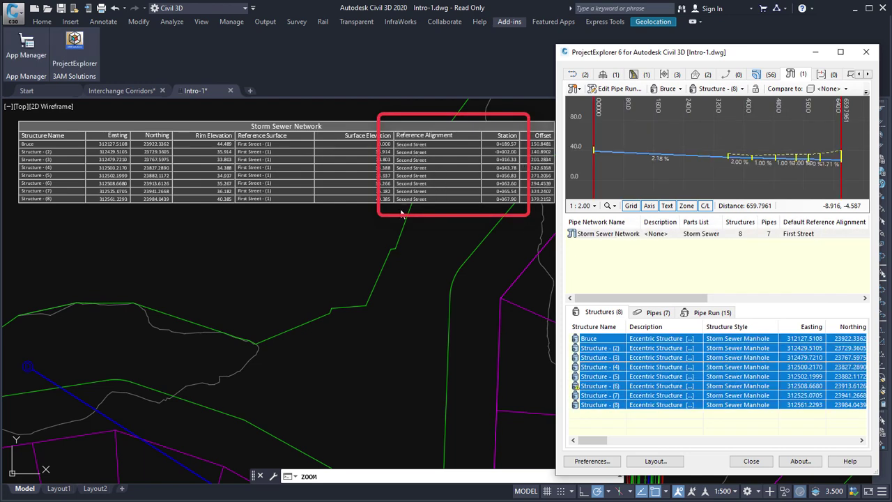
- Set the reference alignment of all eight structures back to First Street
right_click(636, 347)
click(698, 402)
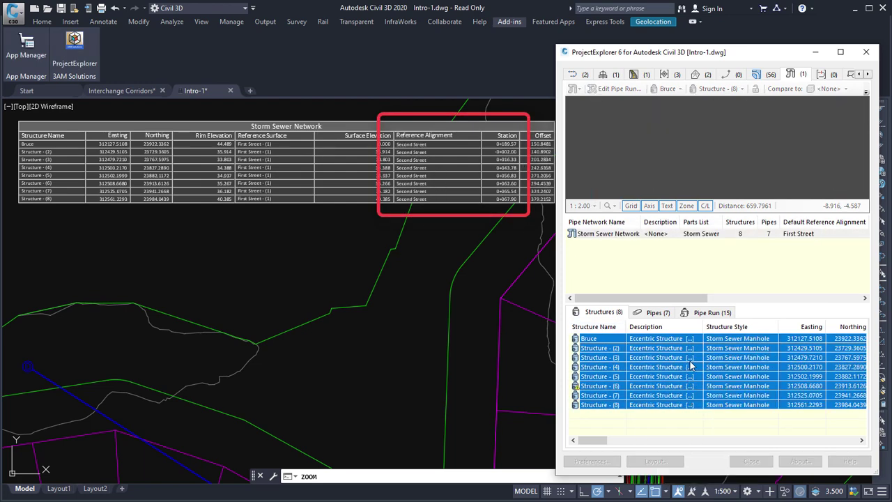
click(697, 264)
click(669, 280)
click(746, 281)
- Select the renamed structure in the drawing and move it several times, ending at about Easting 312308.8, Northing 23983.4
right_click(210, 277)
click(226, 287)
click(60, 356)
click(28, 366)
click(28, 365)
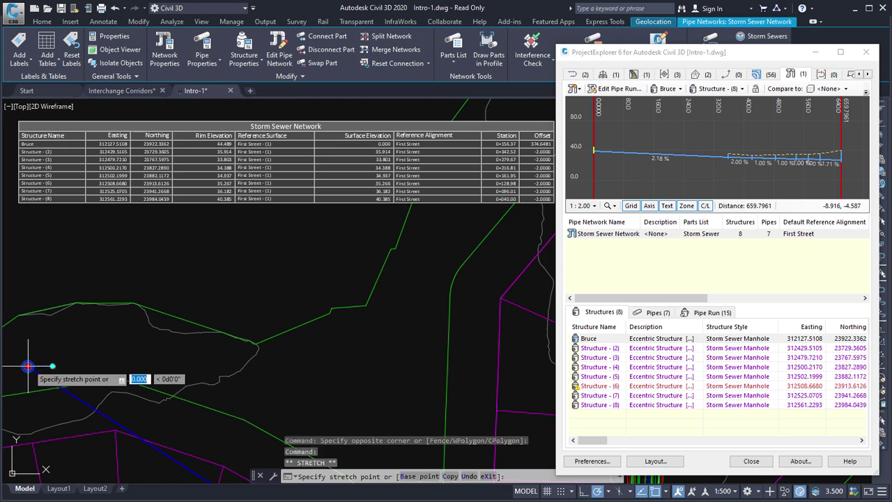
click(204, 259)
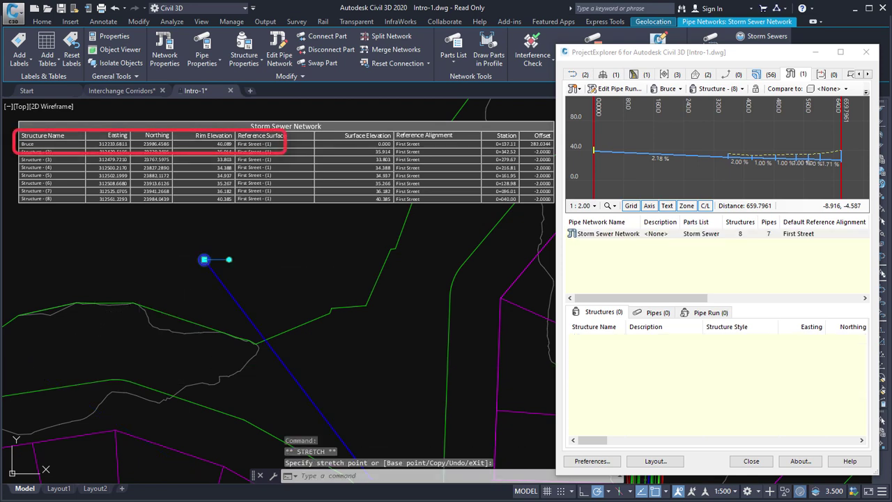
click(205, 259)
click(65, 235)
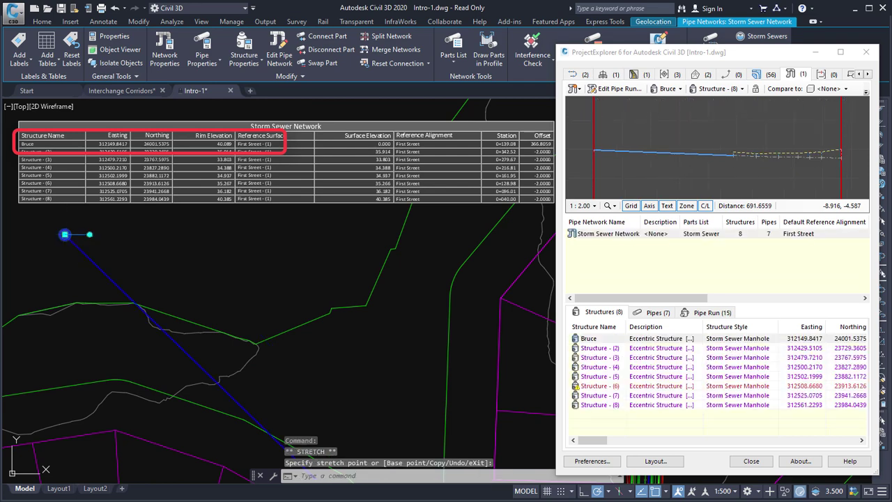
click(64, 235)
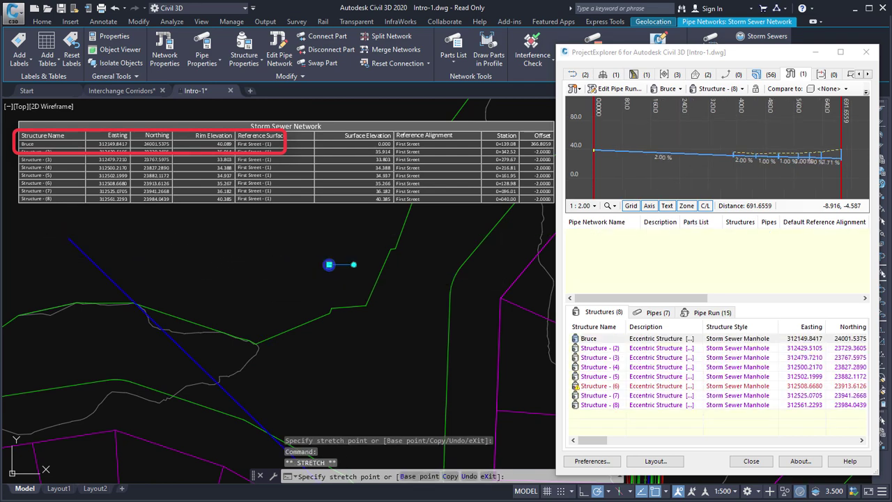
click(329, 264)
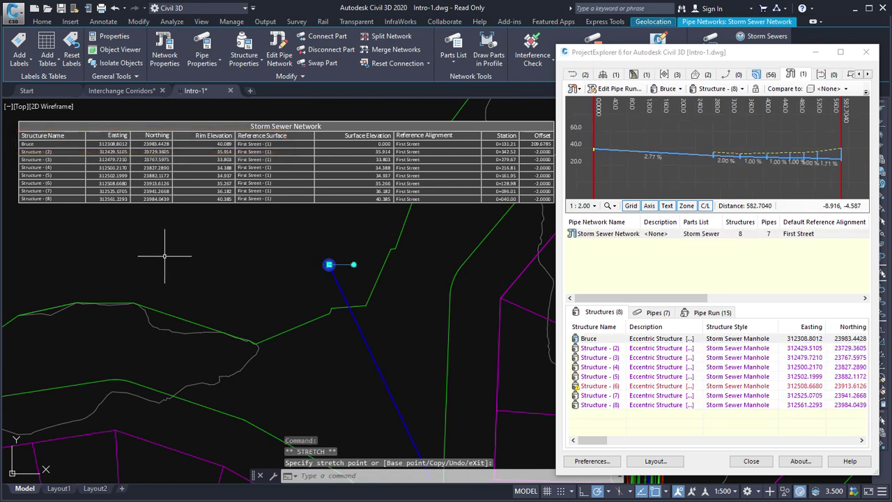
- Reopen the Toolspace and list the structures of the Storm Sewer Network there
click(42, 21)
click(22, 43)
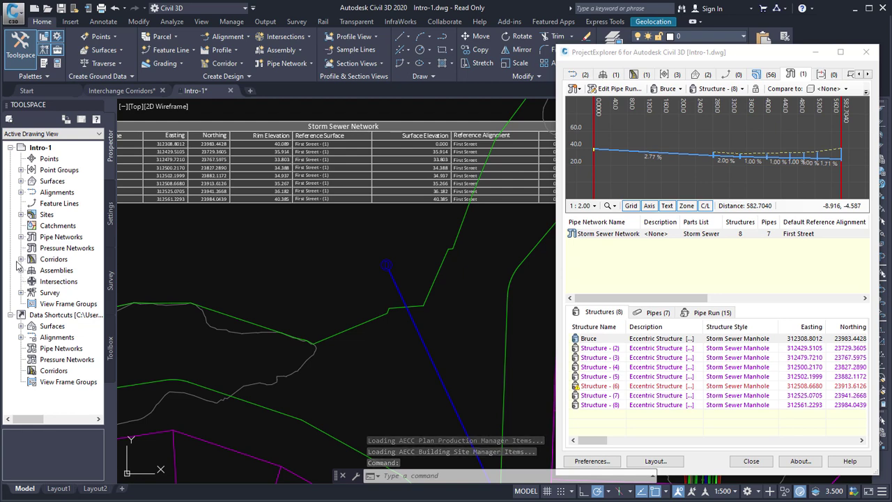
click(22, 237)
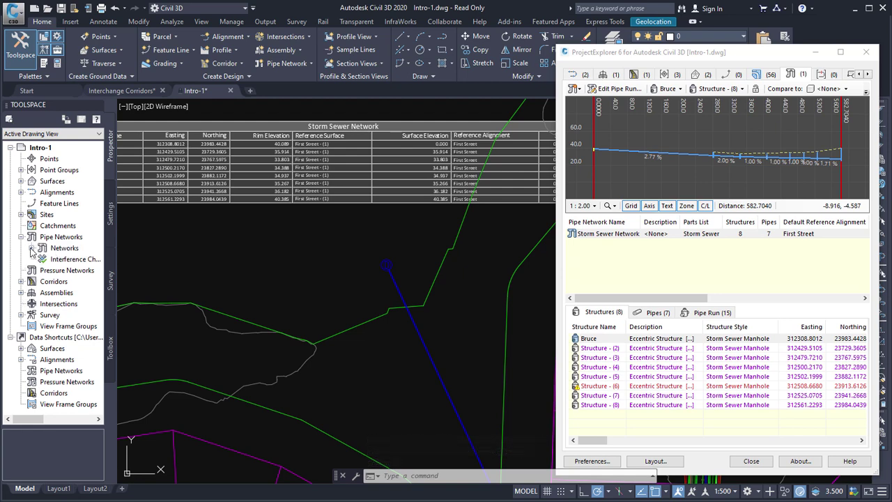
click(31, 248)
click(70, 260)
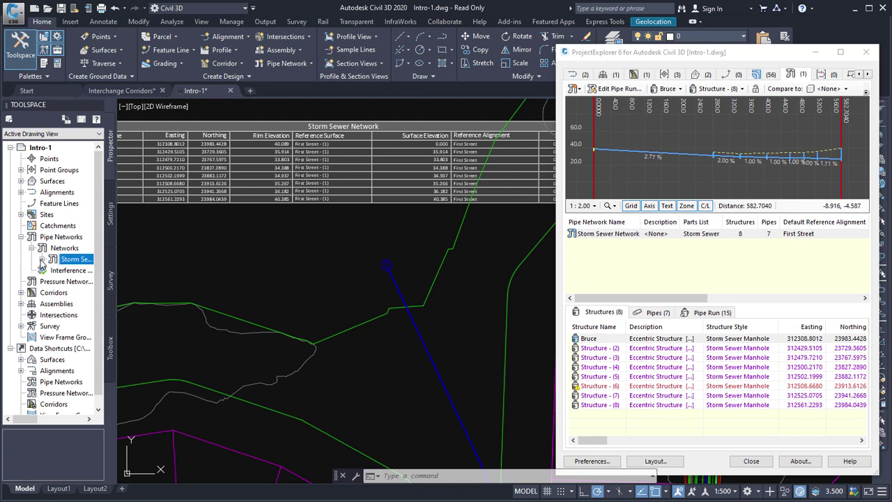
click(42, 260)
click(80, 281)
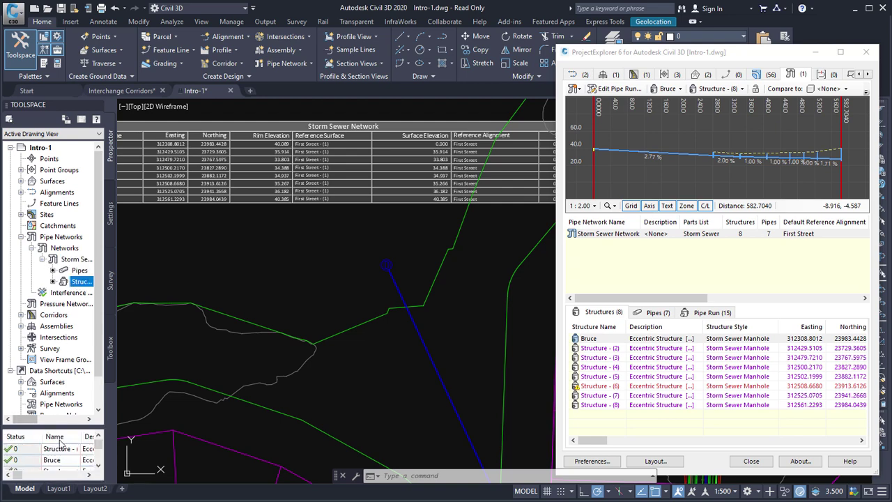
- Widen the Toolspace and rename the relocated structure to Structure X in its structures list
drag(117, 415, 174, 418)
click(75, 460)
click(68, 460)
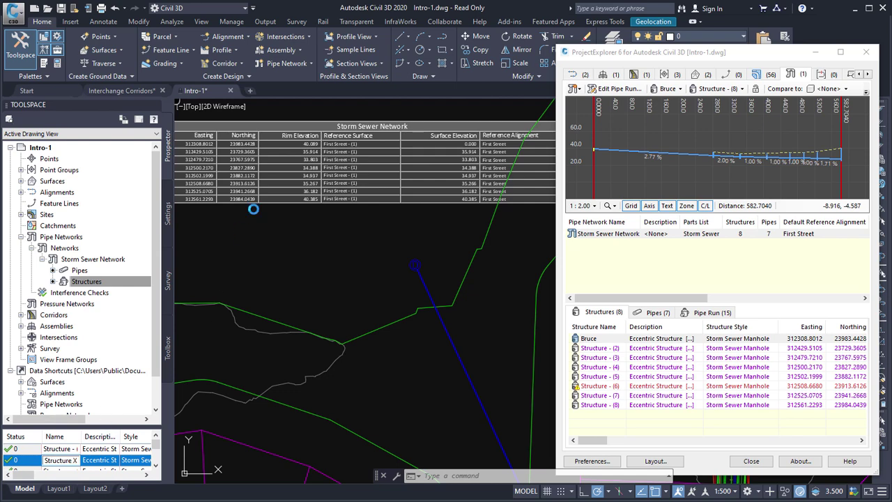
key(Return)
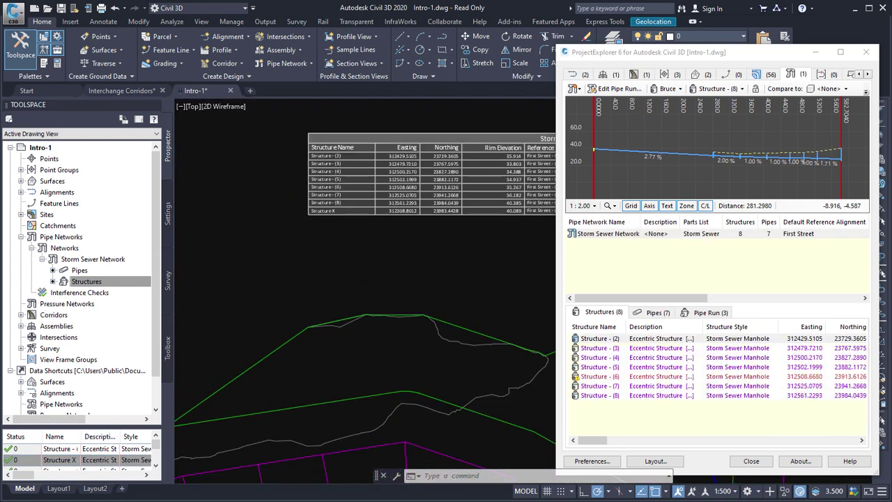
- Rename Structure X to Structure A in the Toolspace structures list
scroll(332, 198, up, 2)
middle_drag(332, 199, 301, 249)
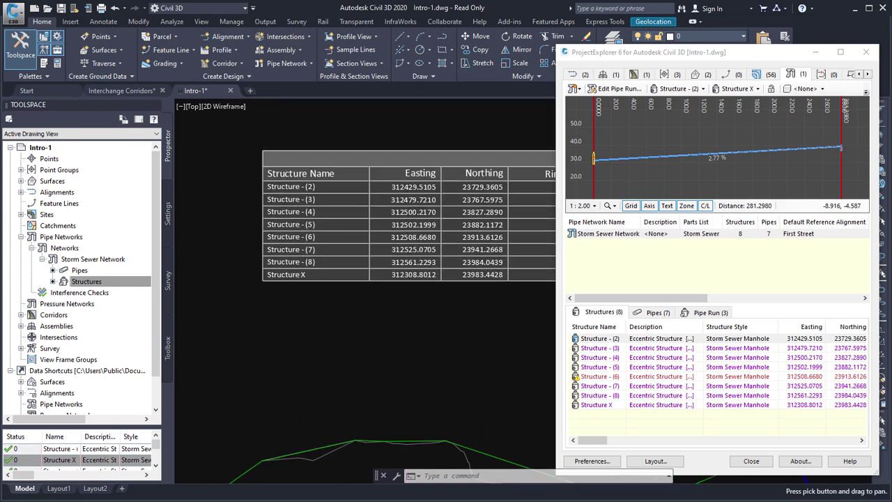
scroll(326, 204, up, 3)
click(59, 460)
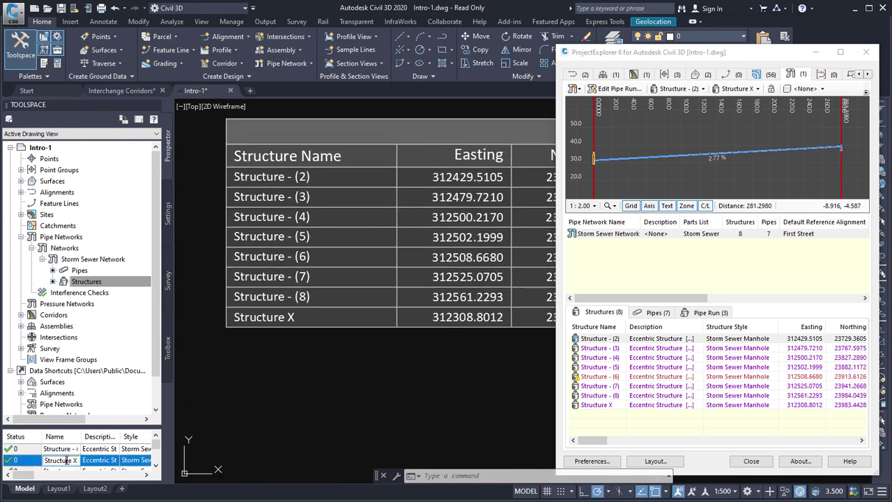
key(Escape)
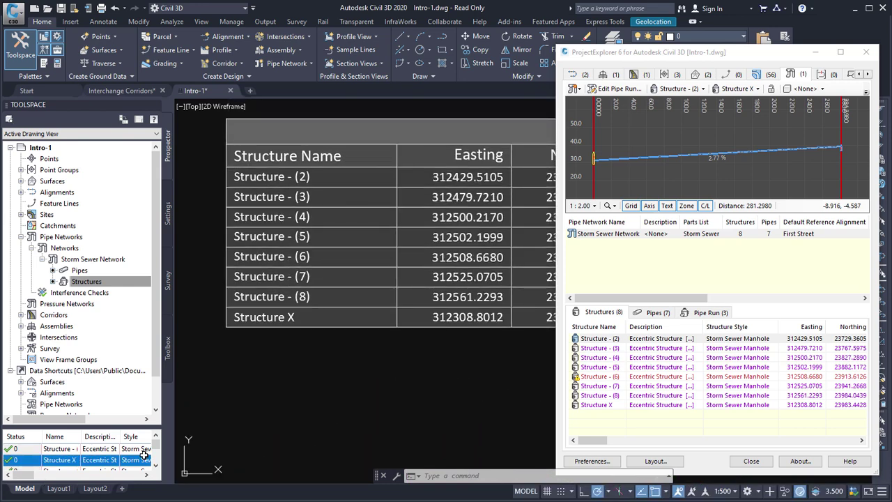
click(59, 460)
key(Return)
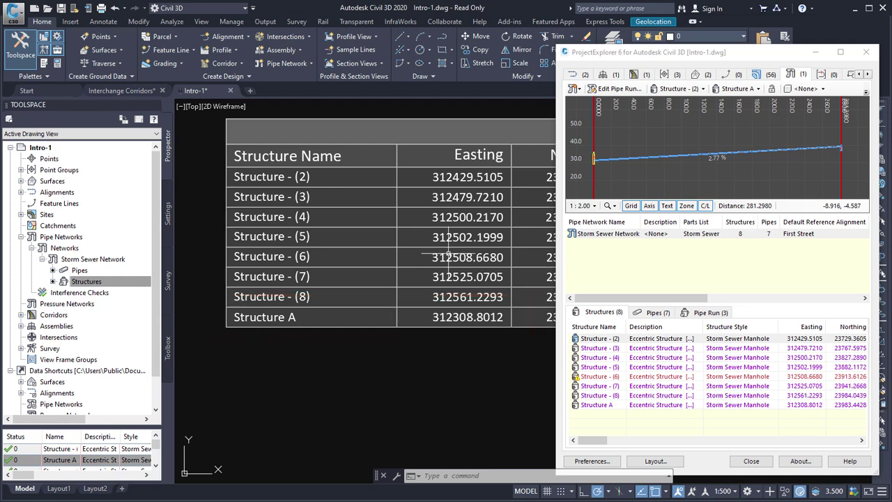
click(420, 144)
key(Escape)
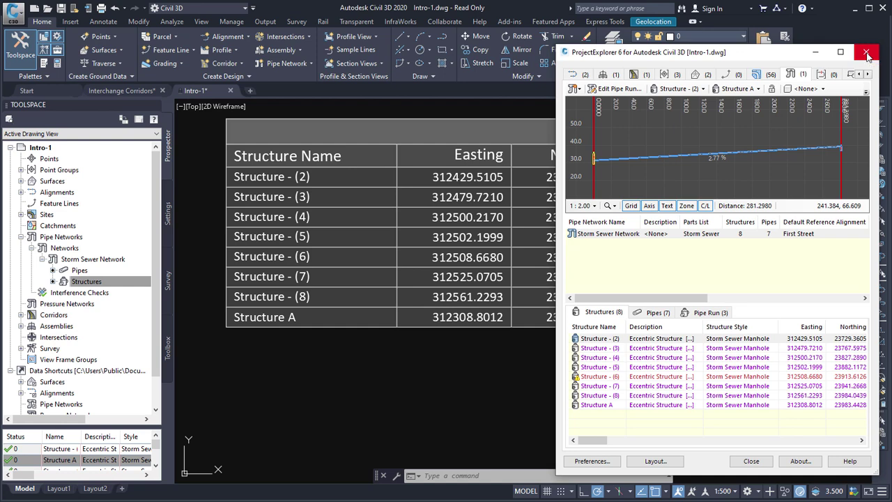
- Close ProjectExplorer and move Structure A several times in the drawing, leaving it below the table between Northing and Reference Surface columns
click(867, 55)
scroll(537, 314, down, 2)
middle_drag(538, 314, 427, 255)
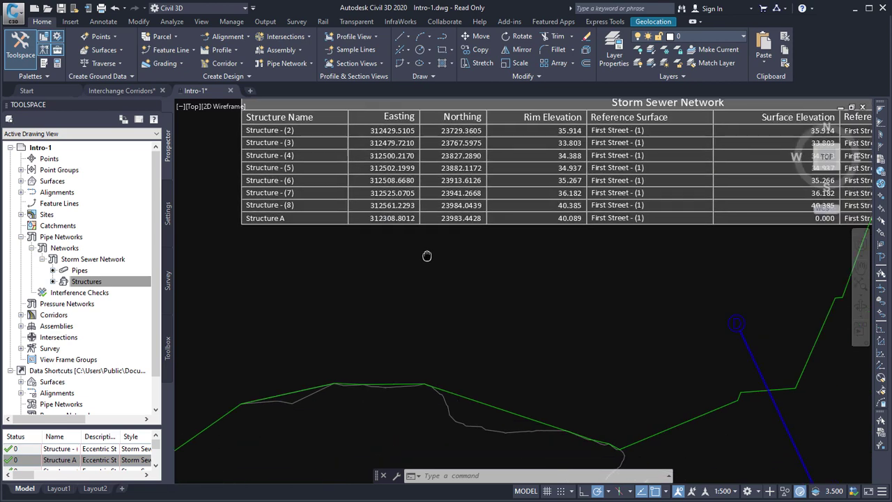
click(735, 320)
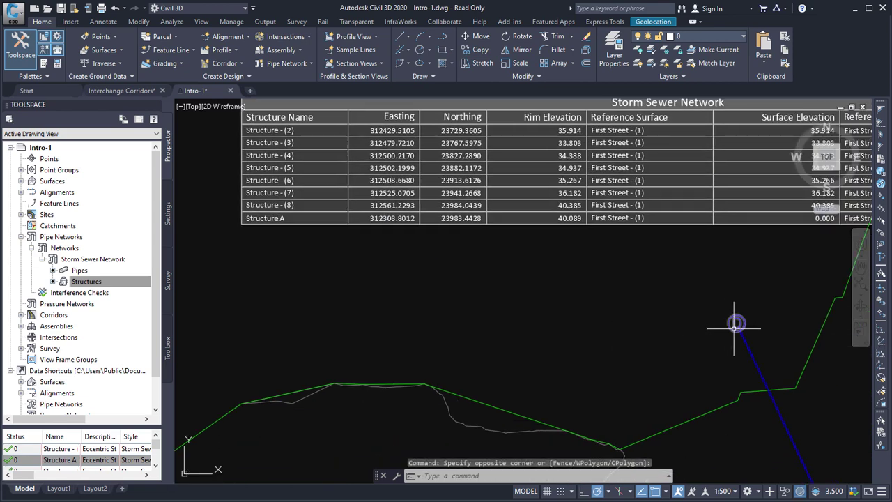
click(738, 326)
click(735, 323)
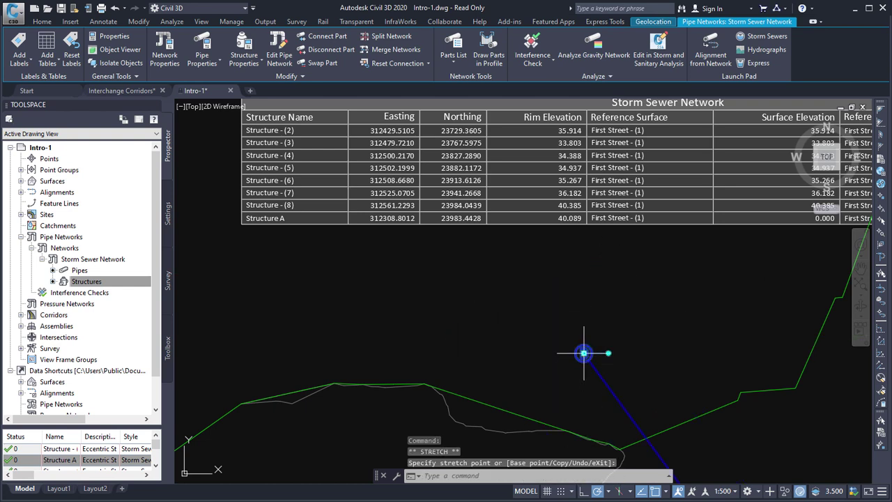
click(584, 353)
click(583, 353)
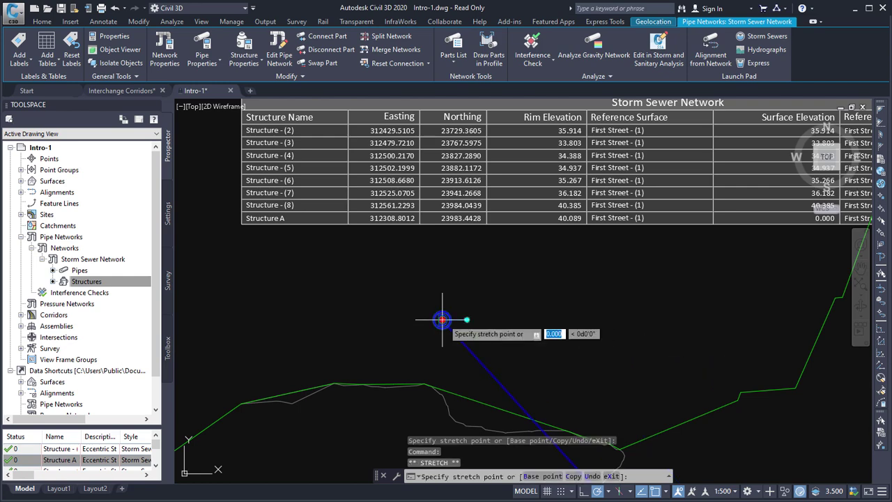
key(Escape)
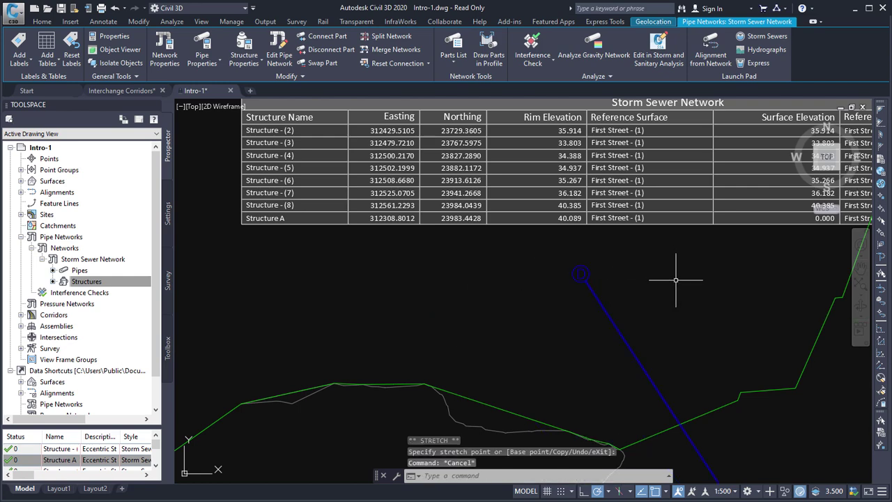
key(Escape)
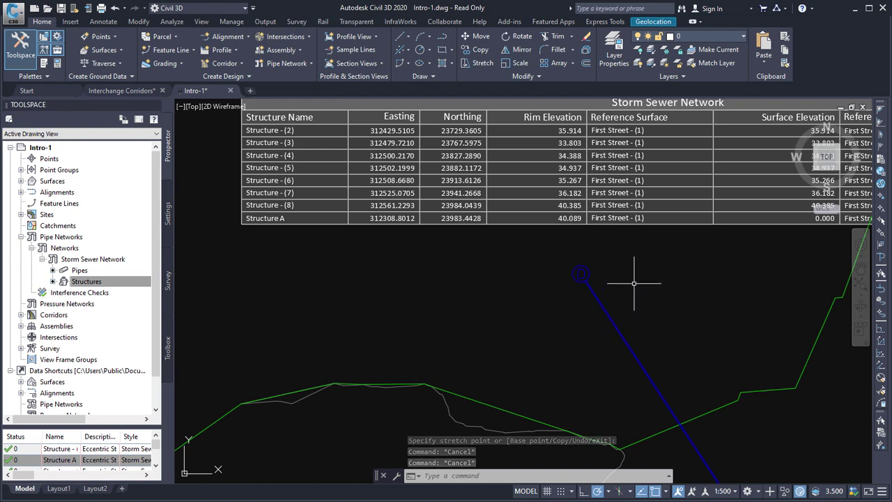
- Start the ProjectExplorer add-in again for the current drawing
click(509, 22)
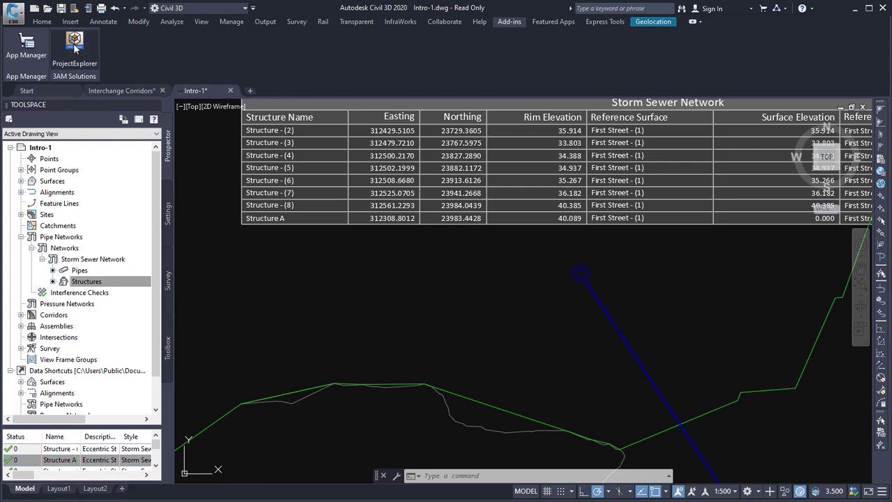
click(75, 42)
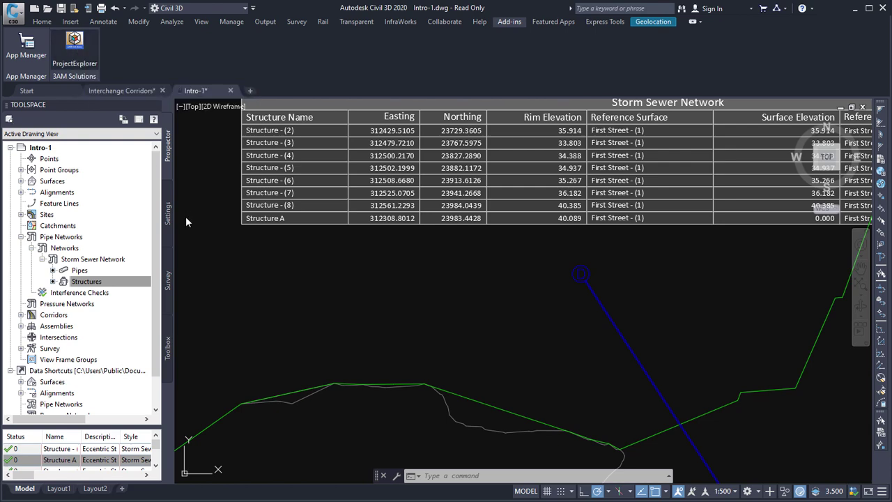